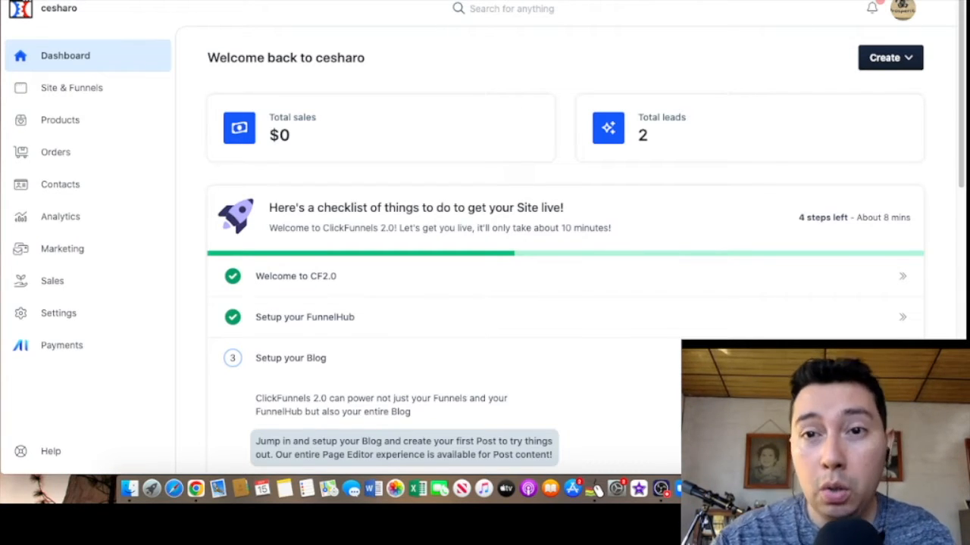
Step: Switch to the Google results for "clickfunnels affiliate" and locate the ClickFunnel Affiliate Signup result
key("ctrl+Tab")
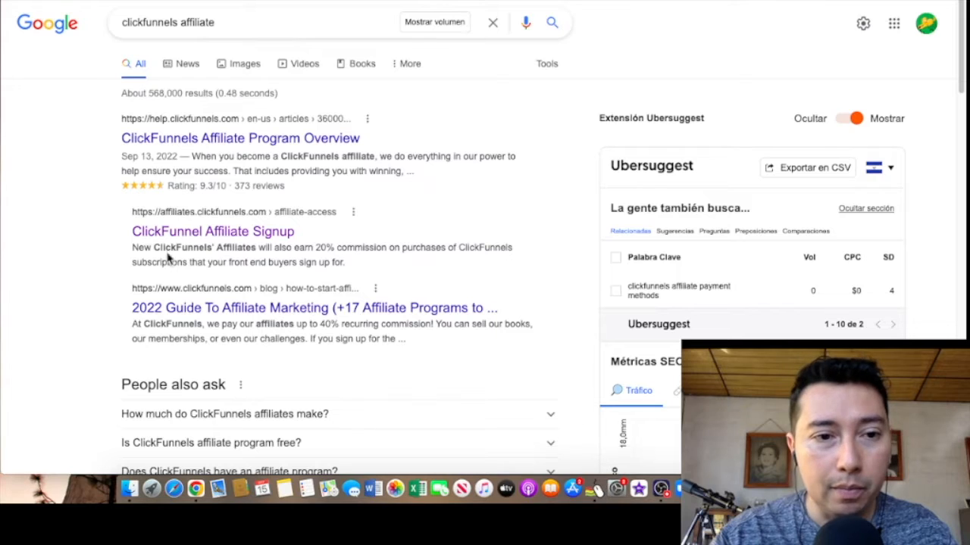
mouse_move(99, 2)
left_mouse_down()
mouse_move(247, 68)
mouse_move(99, 3)
left_mouse_up()
mouse_move(115, 195)
left_mouse_down()
mouse_move(106, 247)
mouse_move(196, 210)
mouse_move(117, 211)
left_mouse_up()
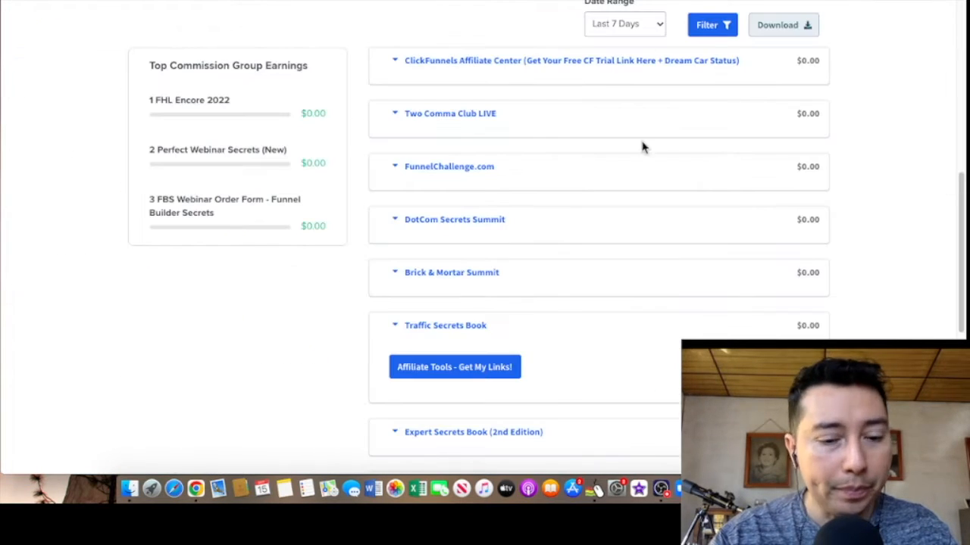
Step: Review the affiliate programs listed in the affiliate dashboard, from Two Comma Club LIVE down to Traffic Secrets Book
mouse_move(354, 23)
left_mouse_down()
mouse_move(346, 442)
mouse_move(651, 449)
mouse_move(901, 199)
mouse_move(578, 48)
mouse_move(356, 47)
left_mouse_up()
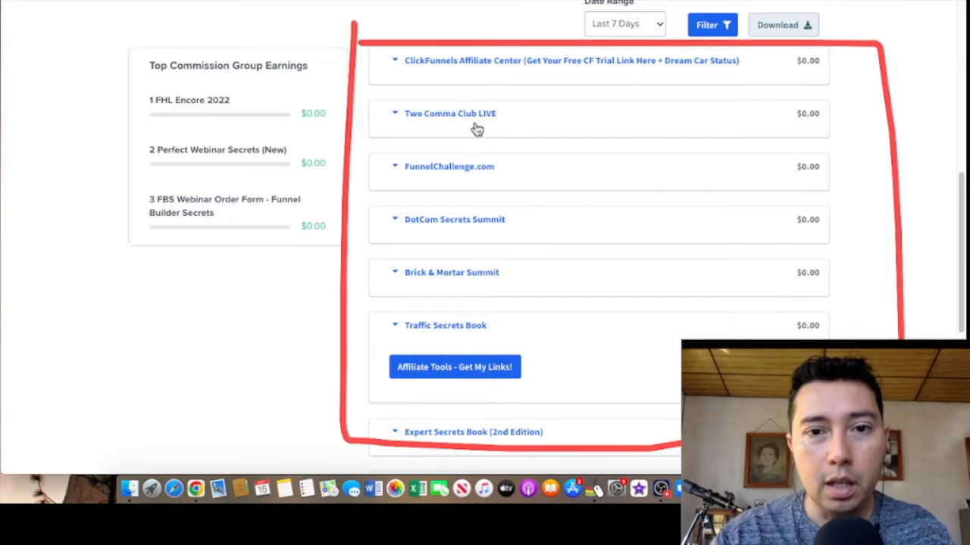
left_click_drag(515, 110, 560, 110)
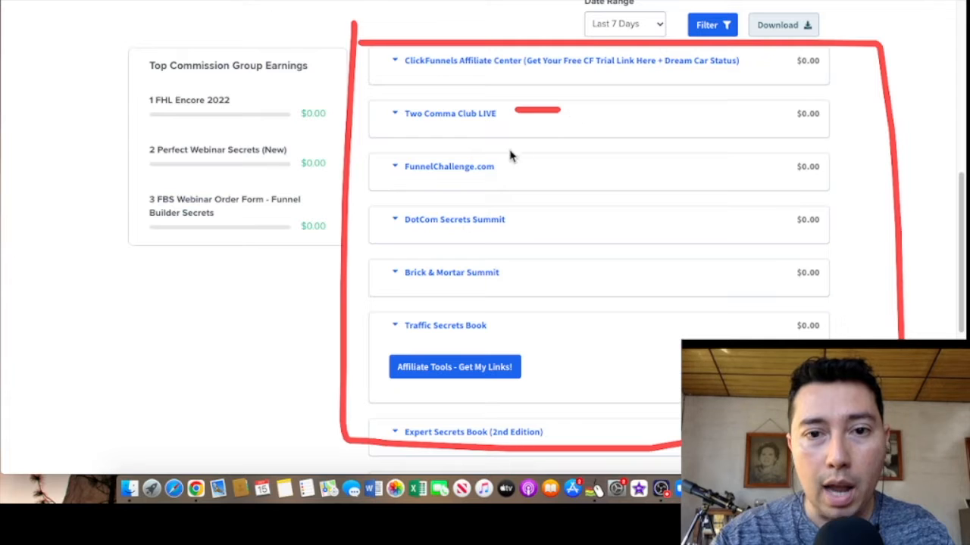
left_click_drag(509, 166, 573, 167)
left_click_drag(524, 221, 586, 222)
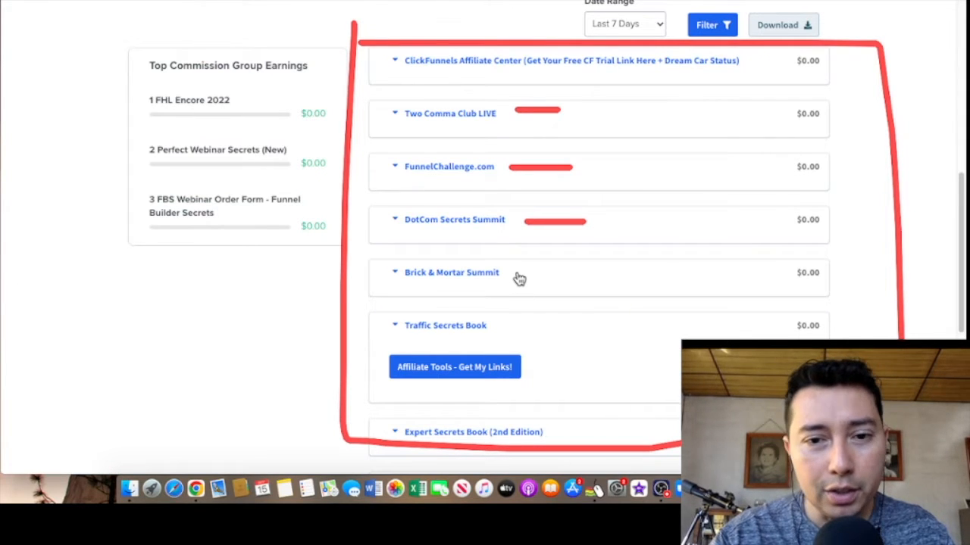
left_click_drag(515, 271, 567, 271)
left_click_drag(499, 328, 506, 327)
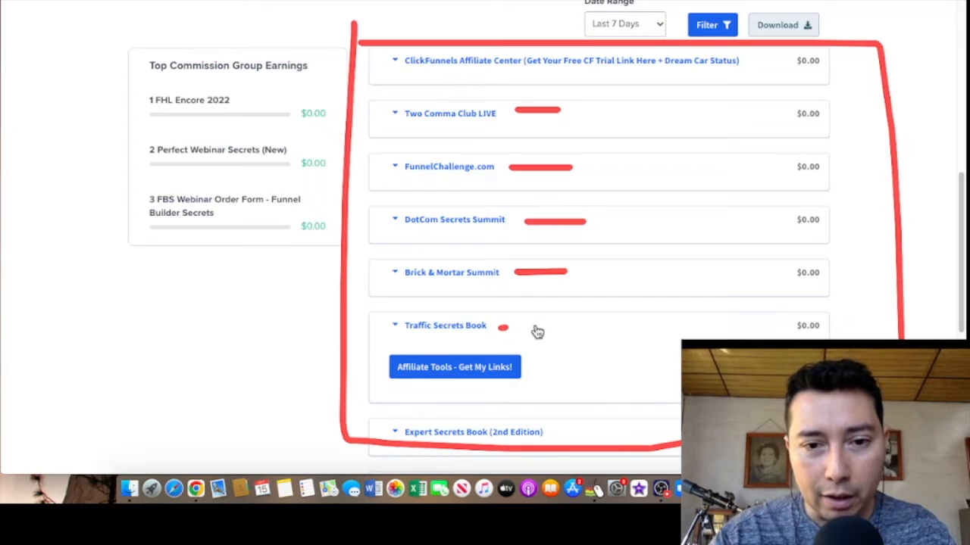
key("Escape")
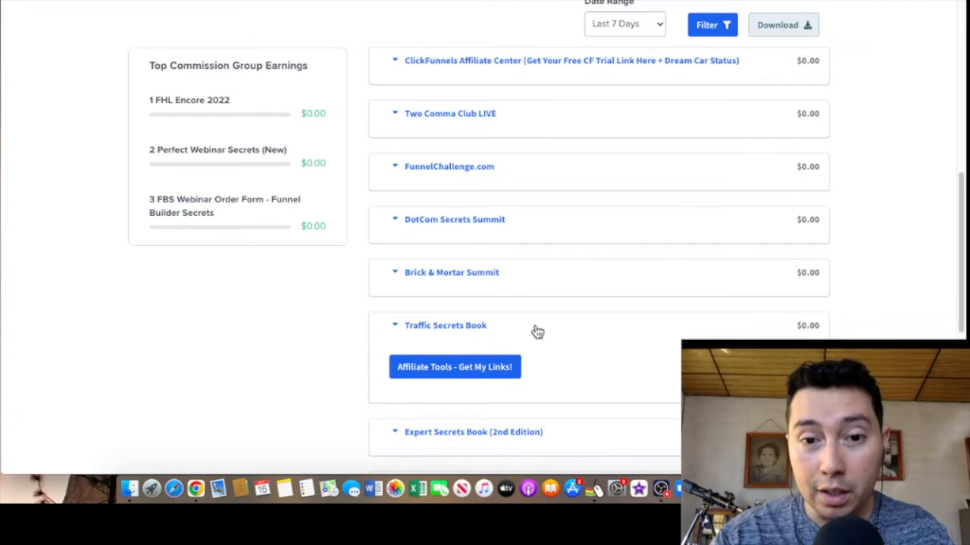
Step: Open the affiliate tools page for the Traffic Secrets Book and locate its default affiliate link
left_click(459, 369)
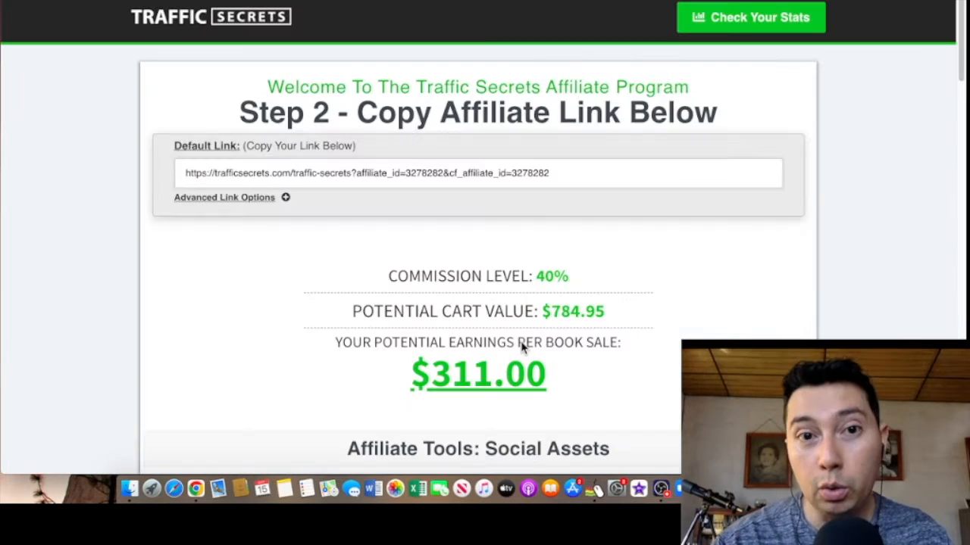
mouse_move(169, 134)
left_mouse_down()
mouse_move(163, 204)
mouse_move(276, 198)
left_mouse_up()
mouse_move(621, 172)
left_mouse_down()
mouse_move(336, 129)
mouse_move(164, 132)
left_mouse_up()
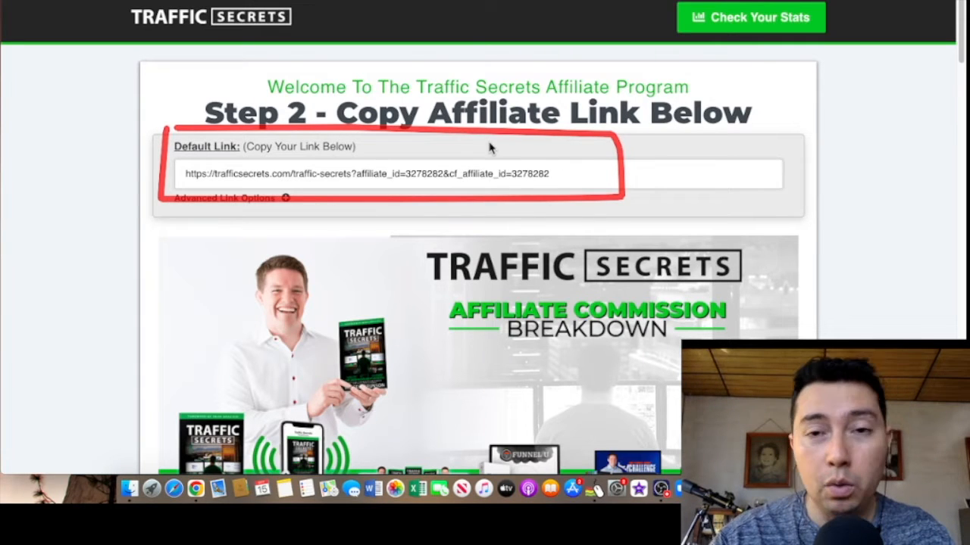
left_click_drag(557, 157, 627, 139)
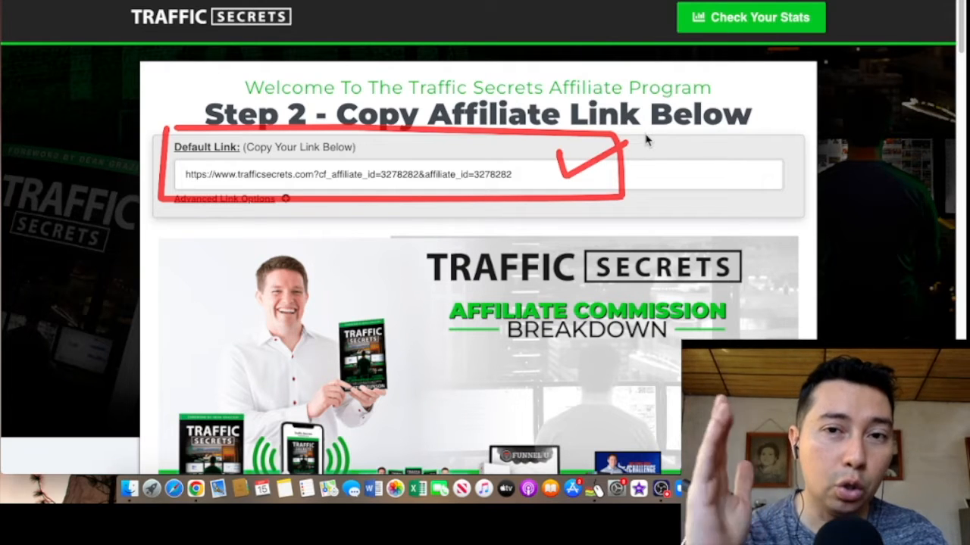
key("Escape")
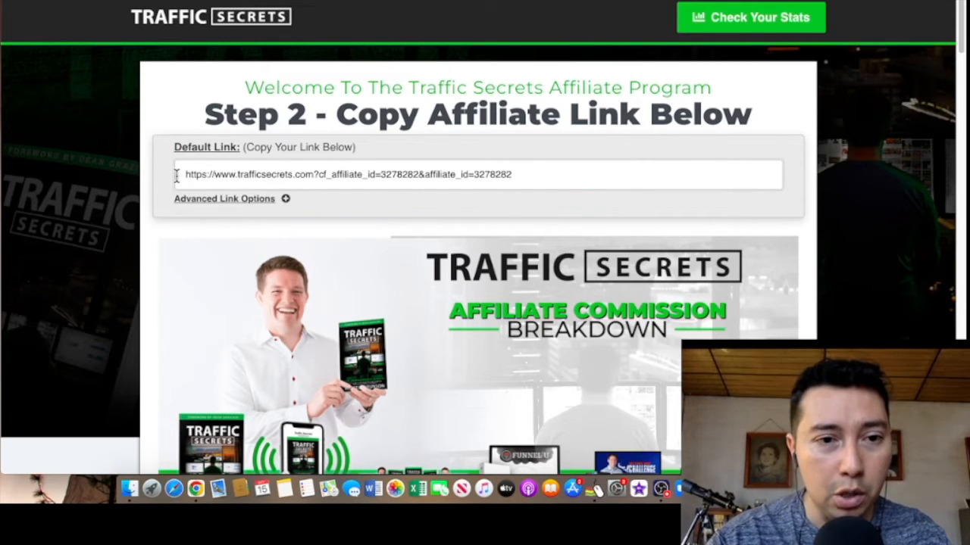
Step: Copy the default Traffic Secrets affiliate link and open it in a new browser tab
left_click(434, 175)
right_click(434, 174)
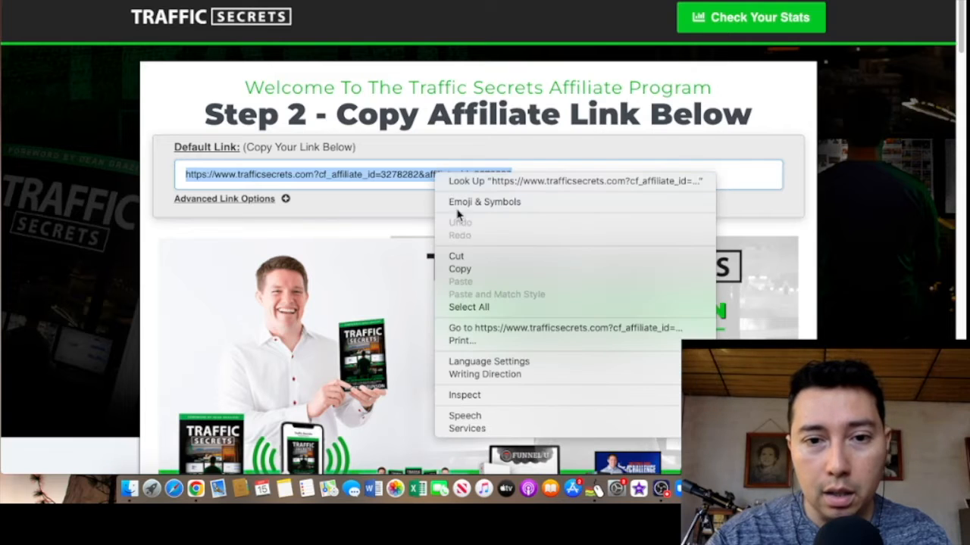
left_click(470, 270)
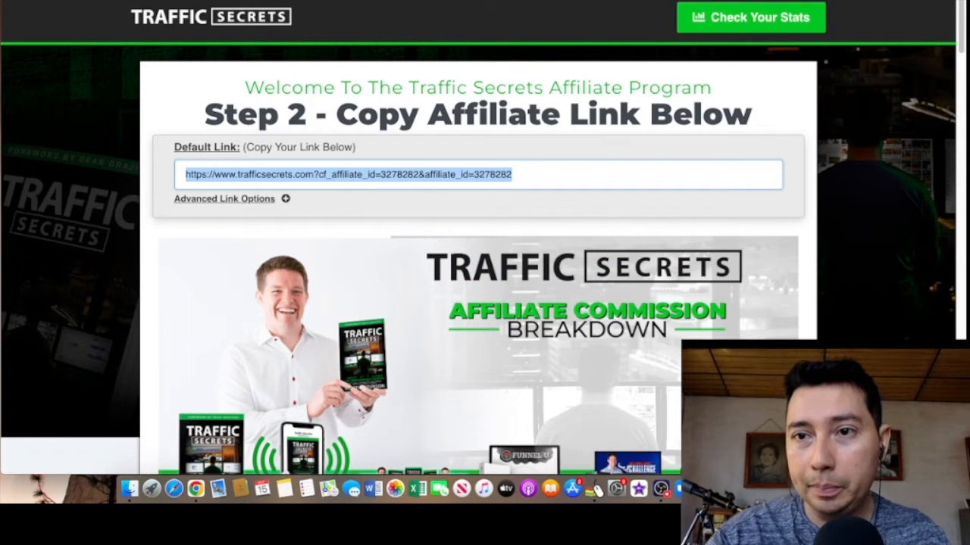
key("super+t")
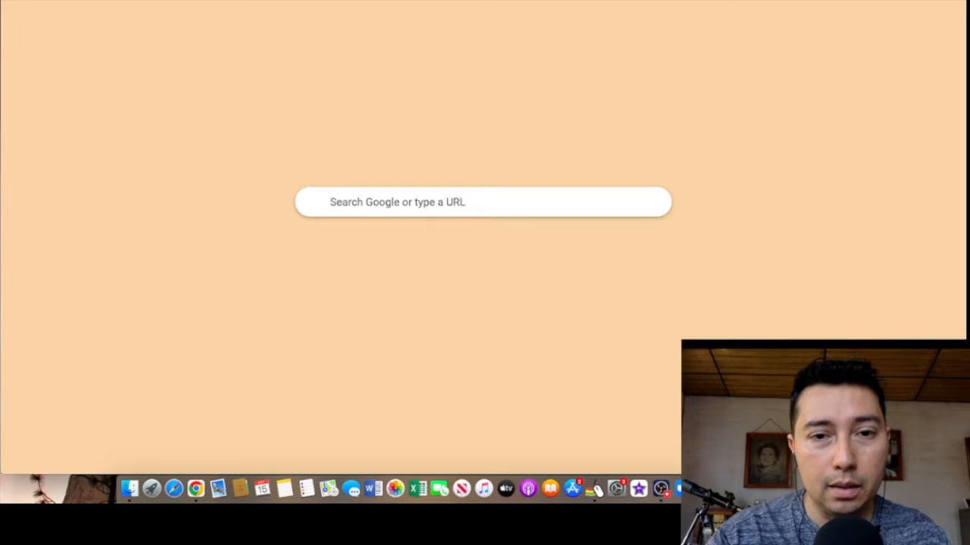
key("Return")
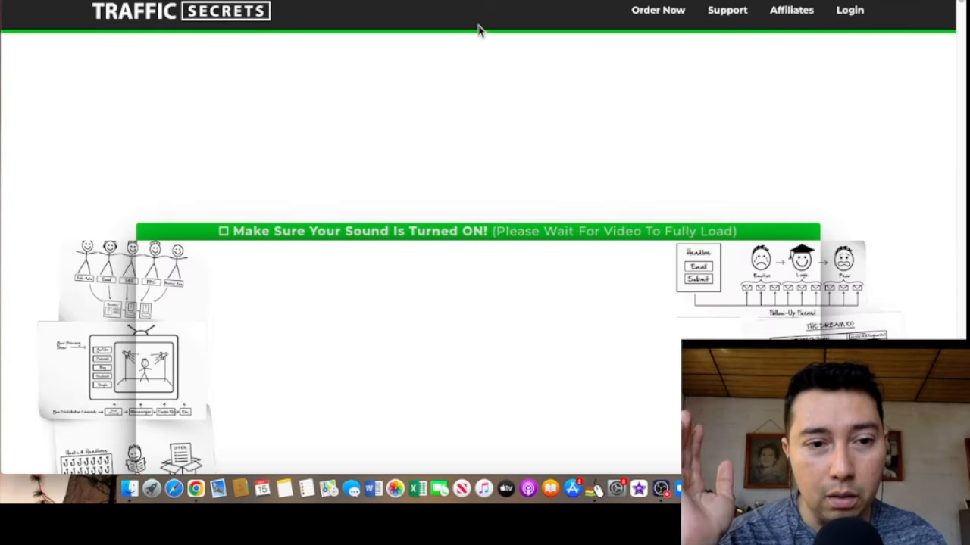
Step: Examine the Traffic Secrets sales page, including the video area, the free-copy offer and the long sales text
scroll(747, 132, "down", 2)
scroll(810, 134, "up", 2)
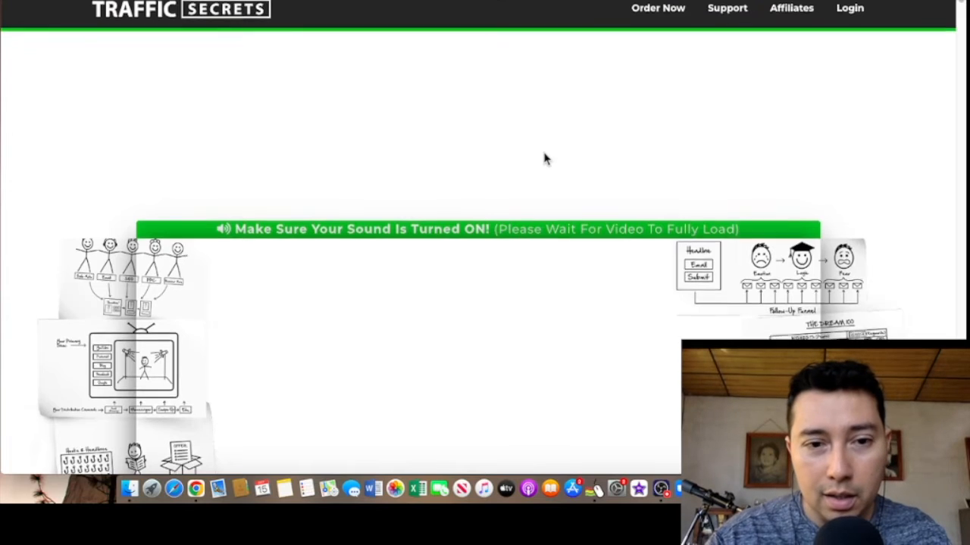
scroll(639, 151, "down", 5)
scroll(639, 151, "up", 3)
mouse_move(127, 97)
left_mouse_down()
mouse_move(127, 386)
mouse_move(189, 411)
mouse_move(833, 409)
mouse_move(907, 103)
mouse_move(131, 140)
left_mouse_up()
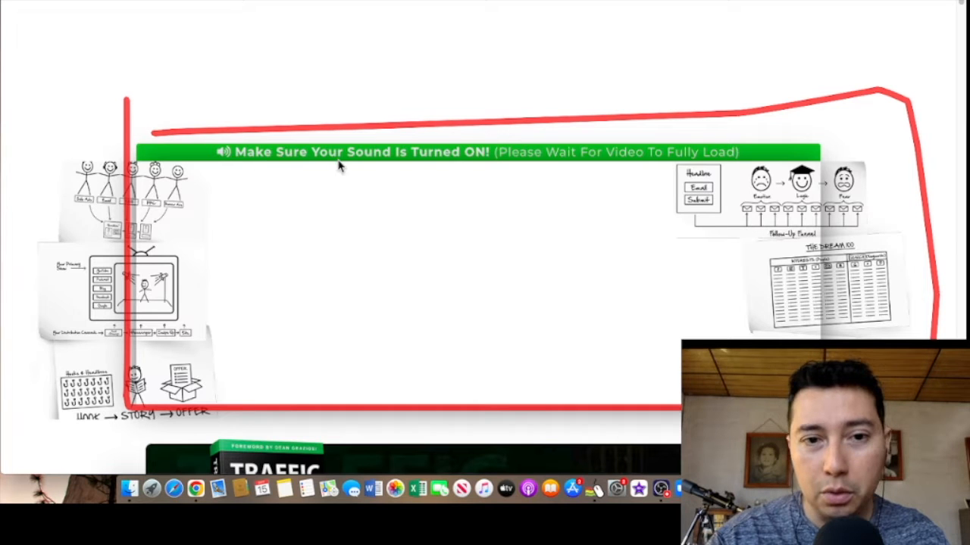
scroll(478, 190, "down", 5)
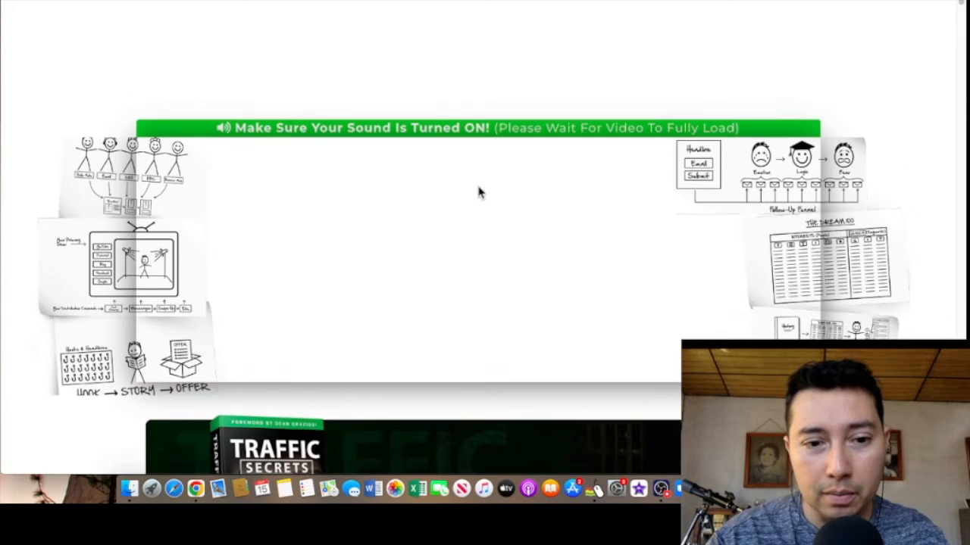
scroll(677, 232, "down", 1)
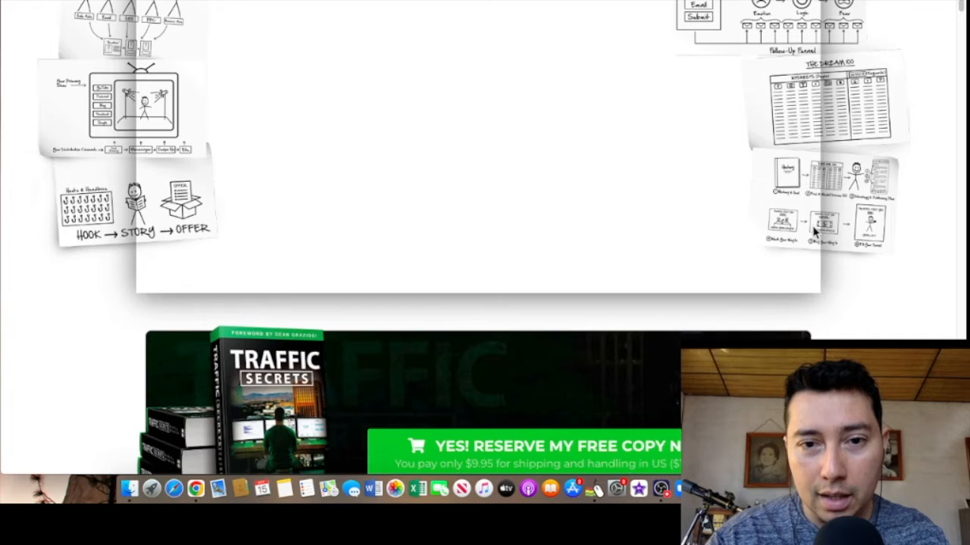
scroll(826, 231, "down", 4)
scroll(575, 272, "down", 1)
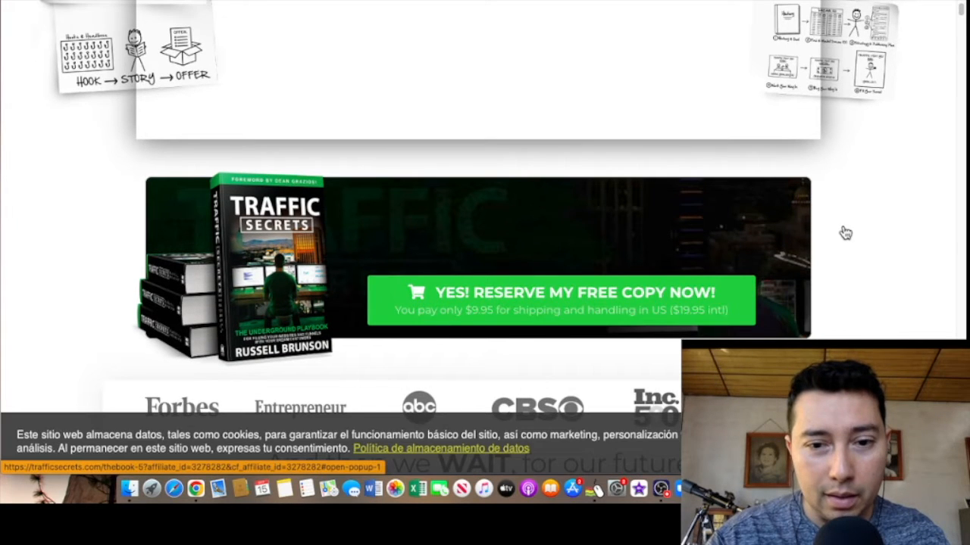
scroll(590, 220, "down", 7)
scroll(606, 200, "up", 10)
scroll(563, 182, "down", 7)
scroll(576, 175, "down", 15)
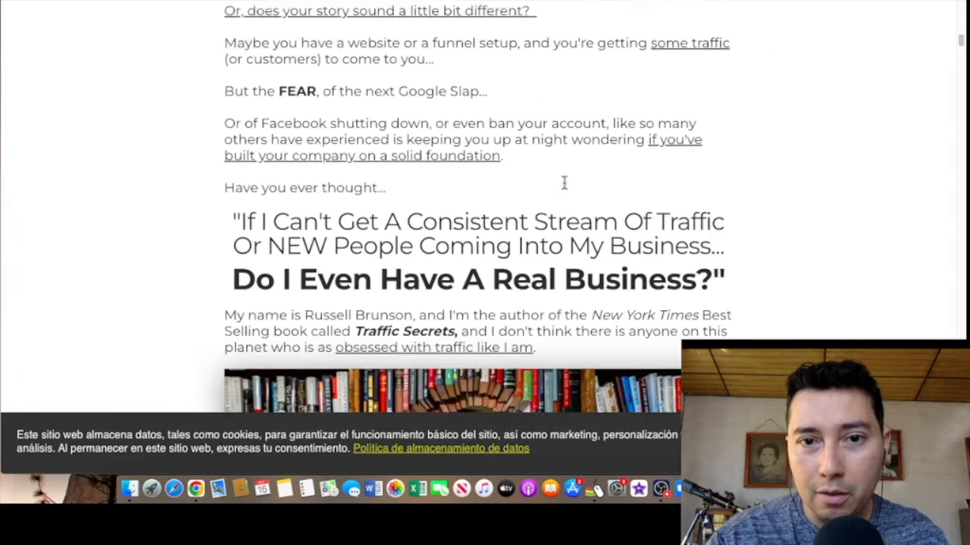
scroll(594, 169, "down", 15)
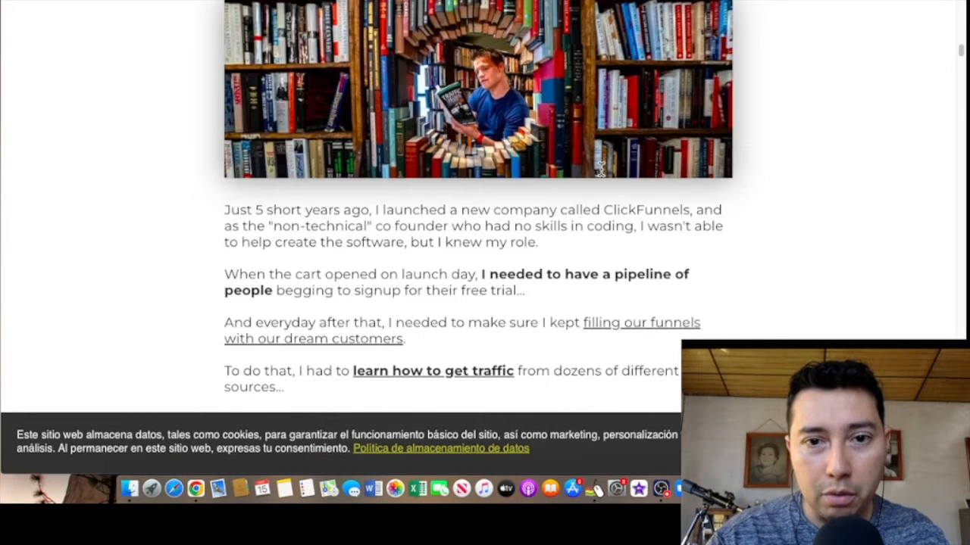
left_click_drag(961, 61, 960, 104)
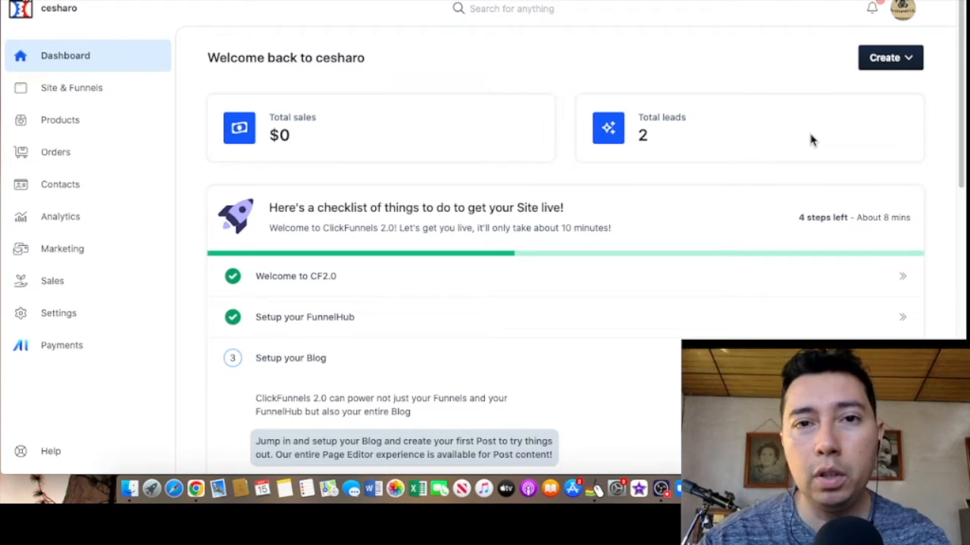
Step: Start a new blank funnel in ClickFunnels and name it Trafficsecrets
left_click(883, 59)
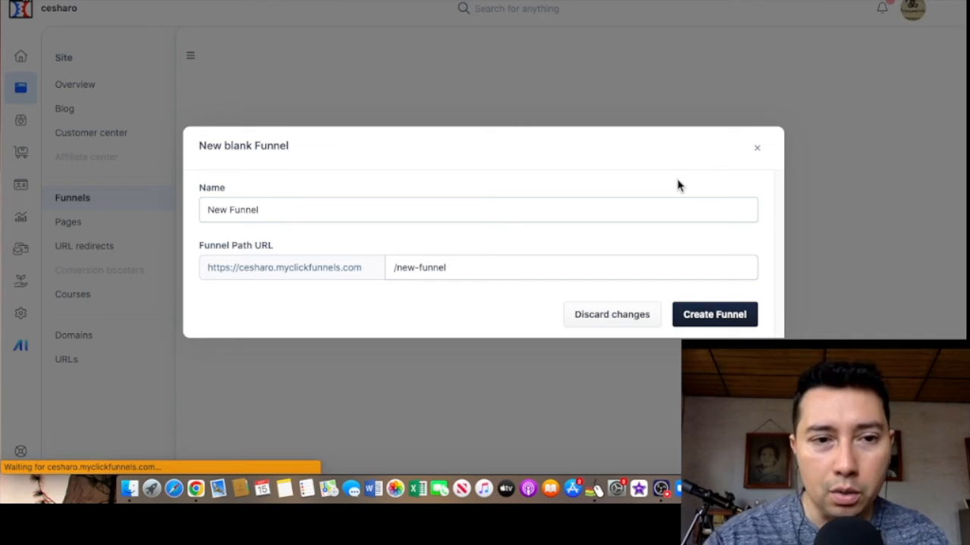
left_click(310, 218)
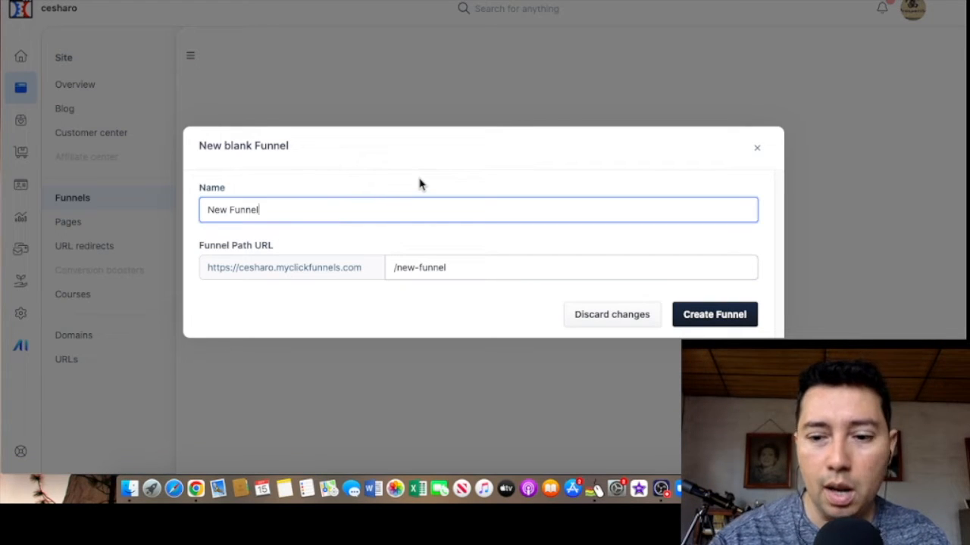
key("BackSpace")
key("BackSpace")
key("BackSpace")
key("BackSpace")
key("BackSpace")
key("BackSpace")
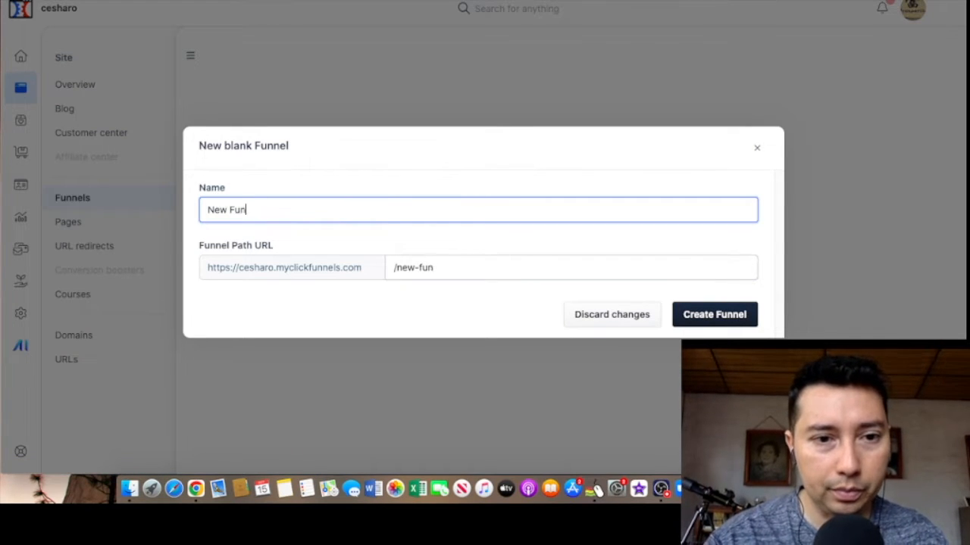
key("BackSpace")
type("TRaffic")
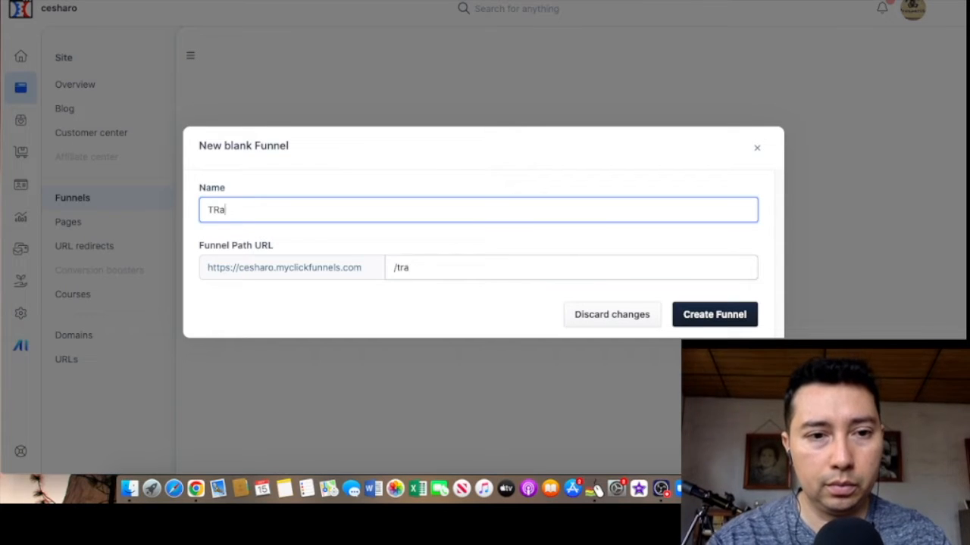
key("BackSpace")
key("BackSpace")
key("BackSpace")
key("BackSpace")
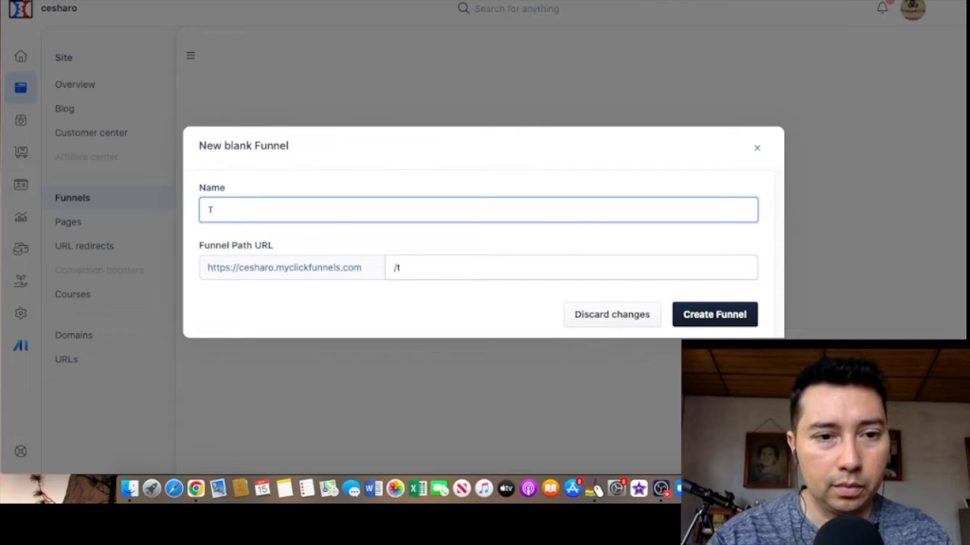
type("rafficsecreste")
key("BackSpace")
type("ts")
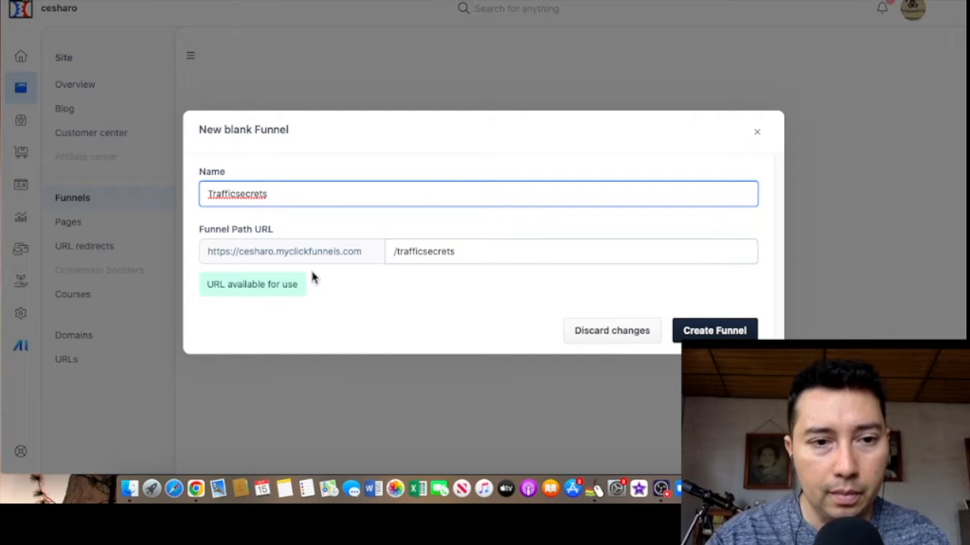
Step: Keep the funnel path as /trafficsecrets and create the funnel
left_click(499, 256)
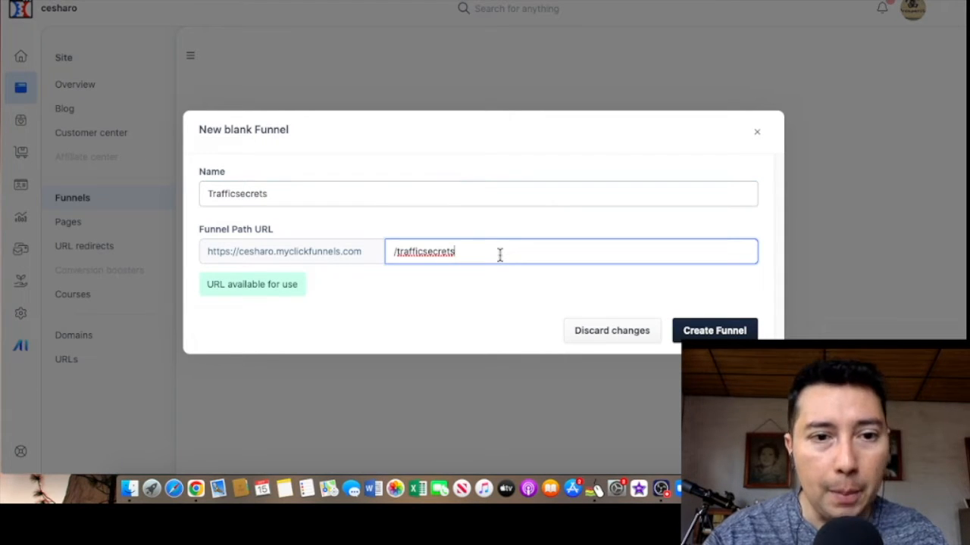
type("11")
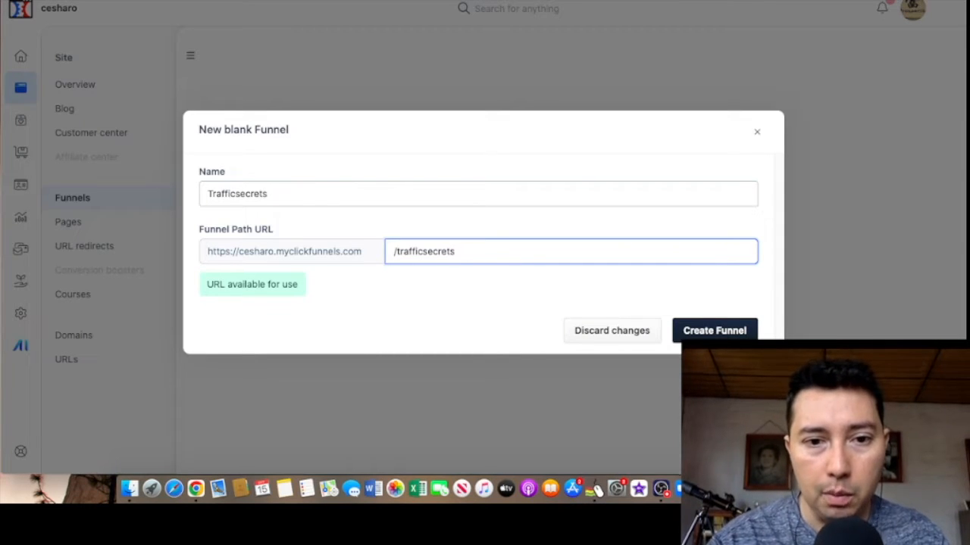
left_click(720, 332)
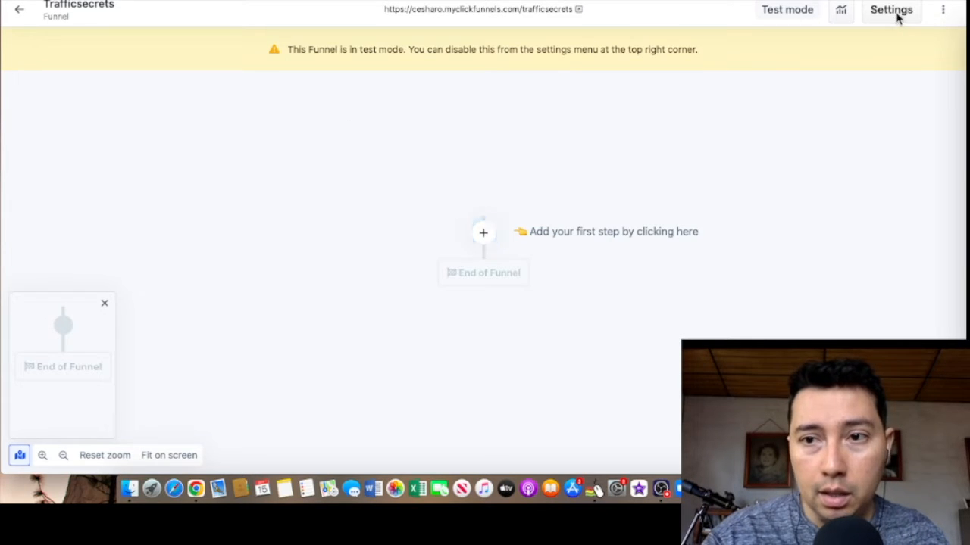
Step: Turn off test mode in the Trafficsecrets funnel's settings and save the change
left_click(893, 11)
left_click(77, 328)
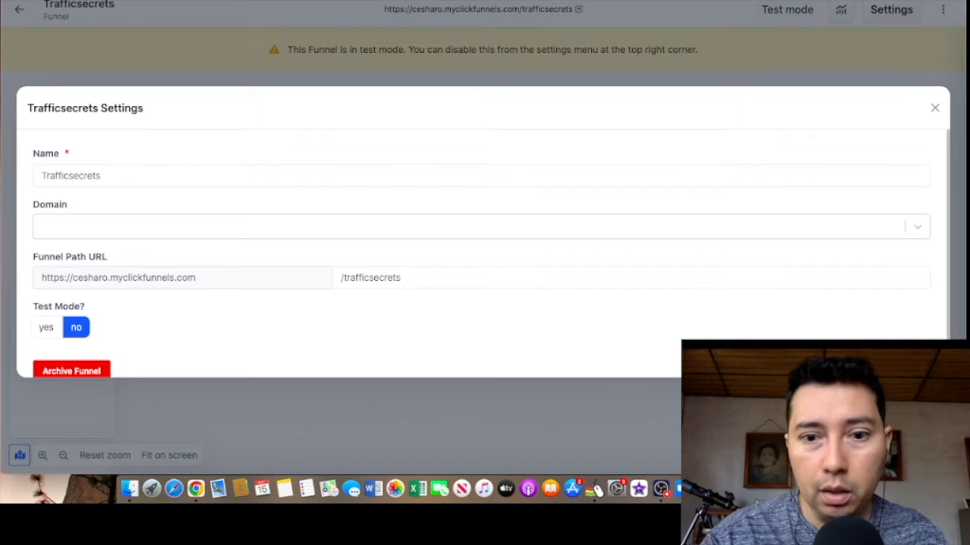
left_click(888, 370)
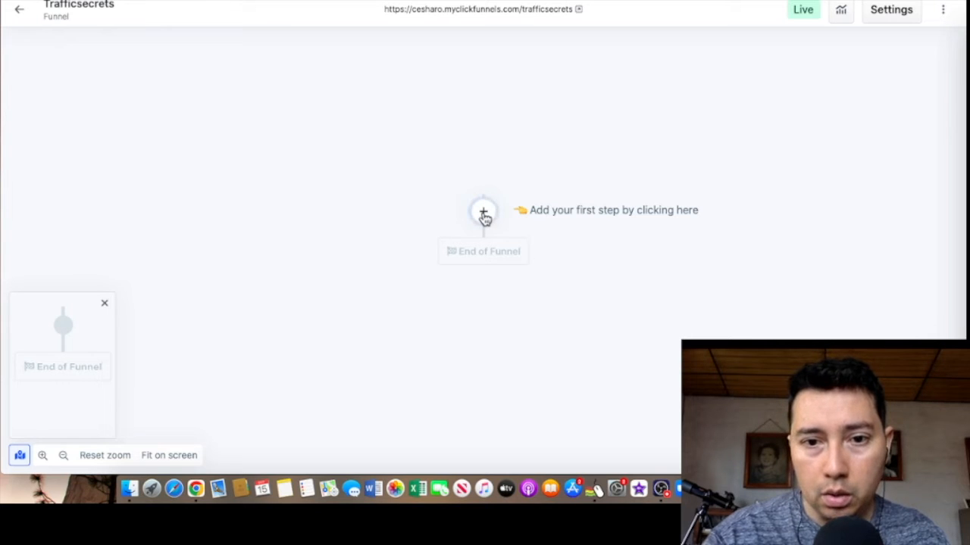
Step: Add a page as the funnel's first step, using the Opt-in 5 template from the opt-in category
left_click(483, 213)
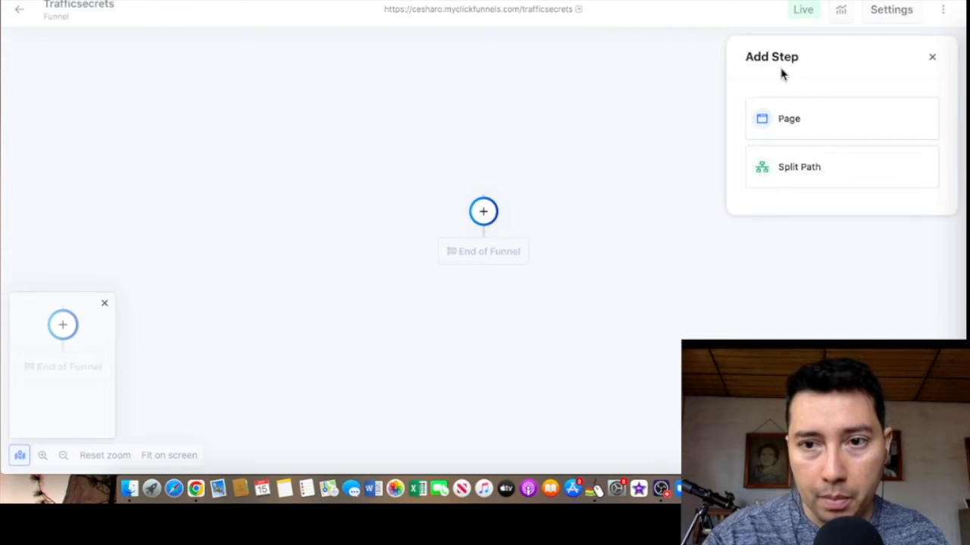
left_click(815, 133)
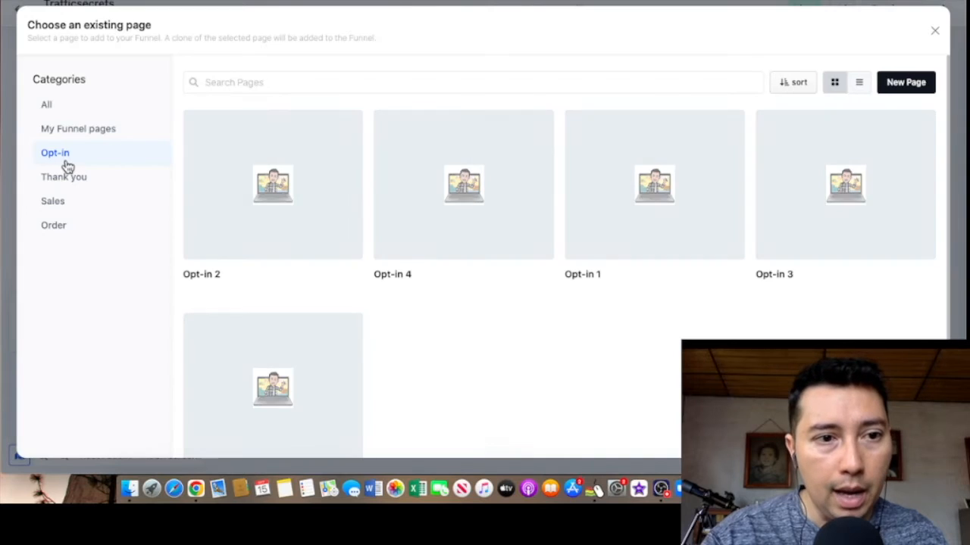
mouse_move(324, 197)
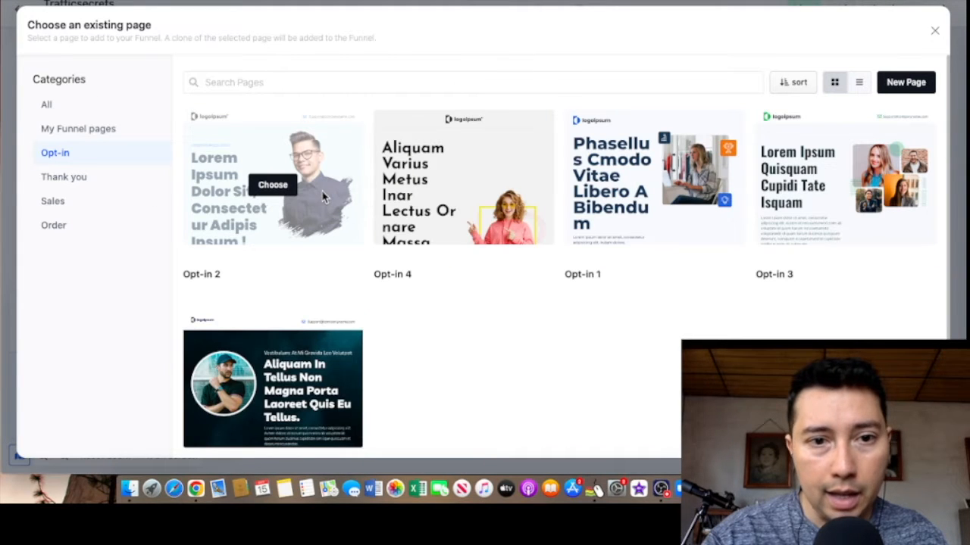
scroll(326, 303, "down", 2)
scroll(325, 303, "up", 2)
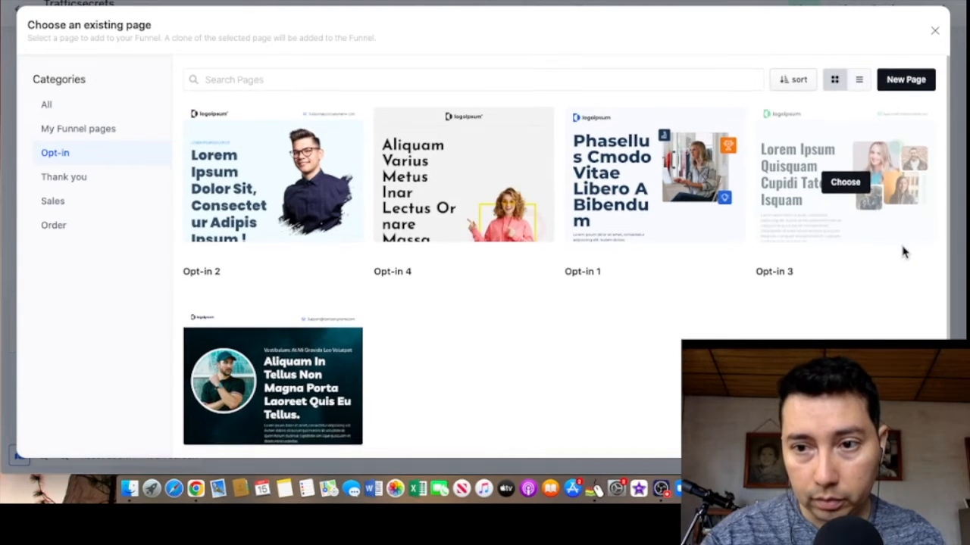
scroll(841, 258, "down", 2)
mouse_move(245, 306)
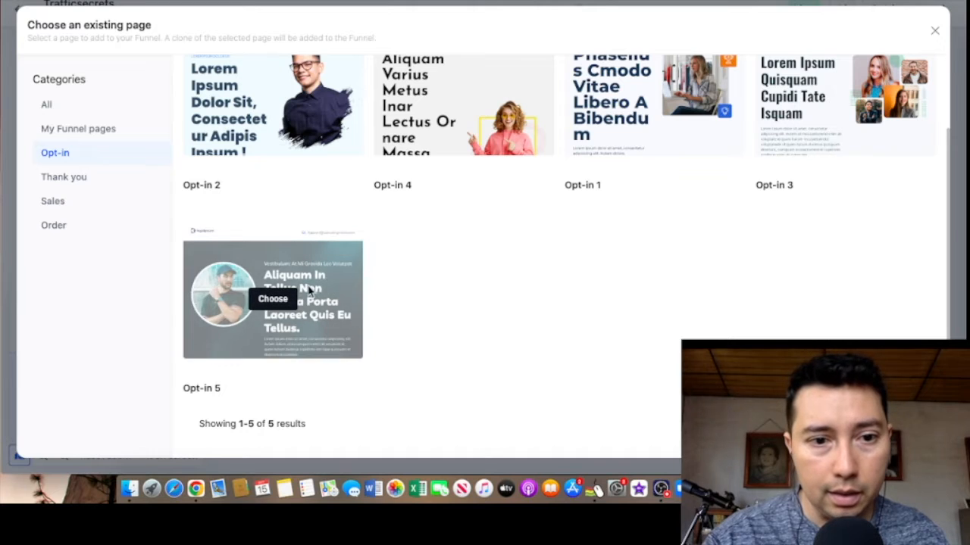
left_click(273, 300)
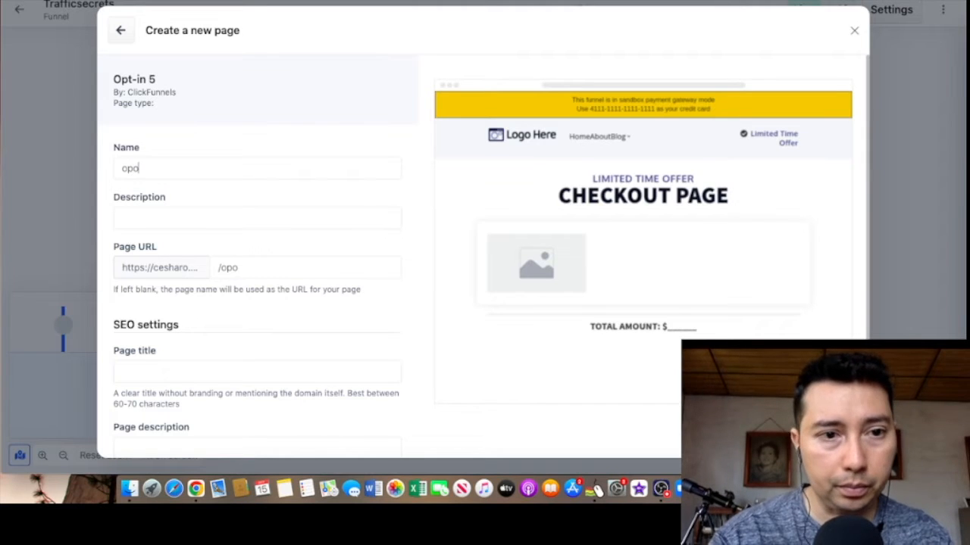
Step: Name the page optinsecrets, turn off search engine indexing, and create the page
type("secrets")
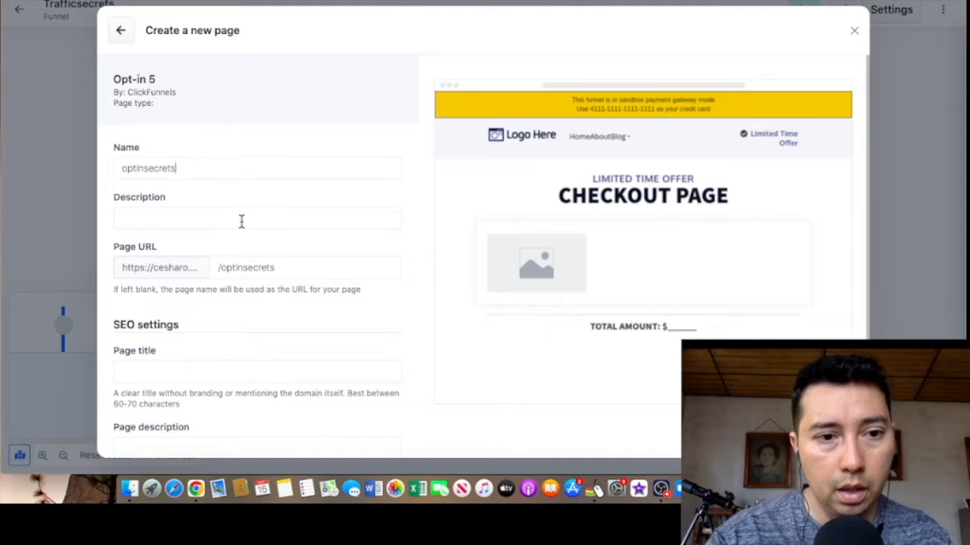
scroll(265, 223, "down", 5)
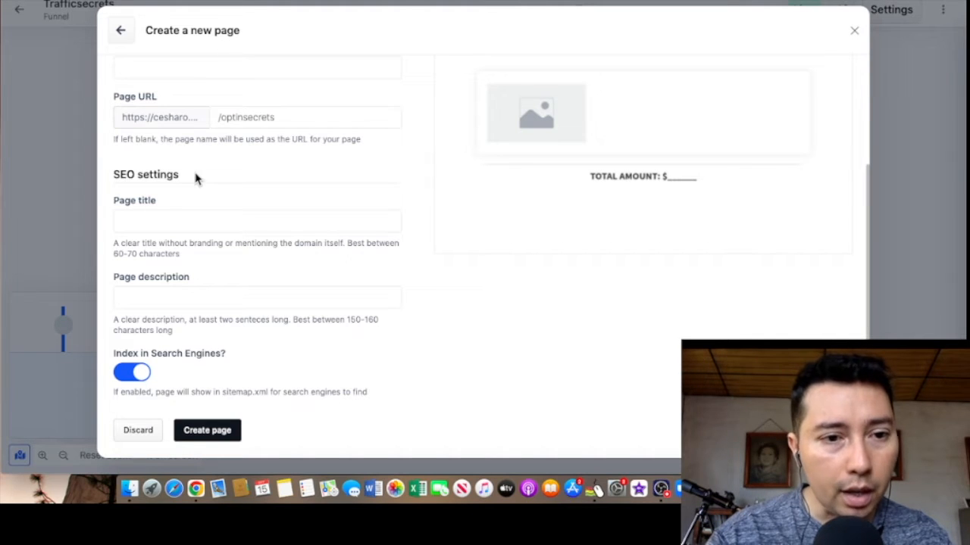
left_click(128, 375)
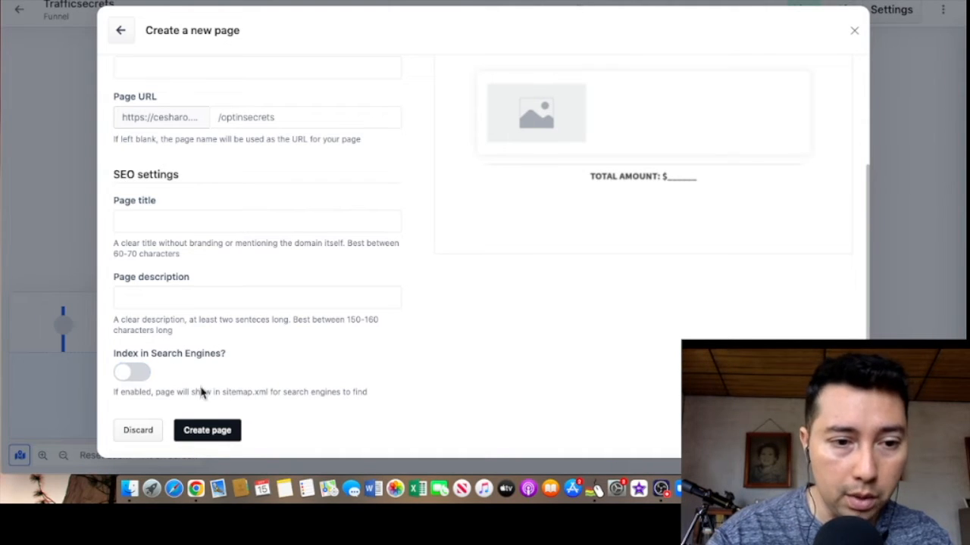
left_click(220, 432)
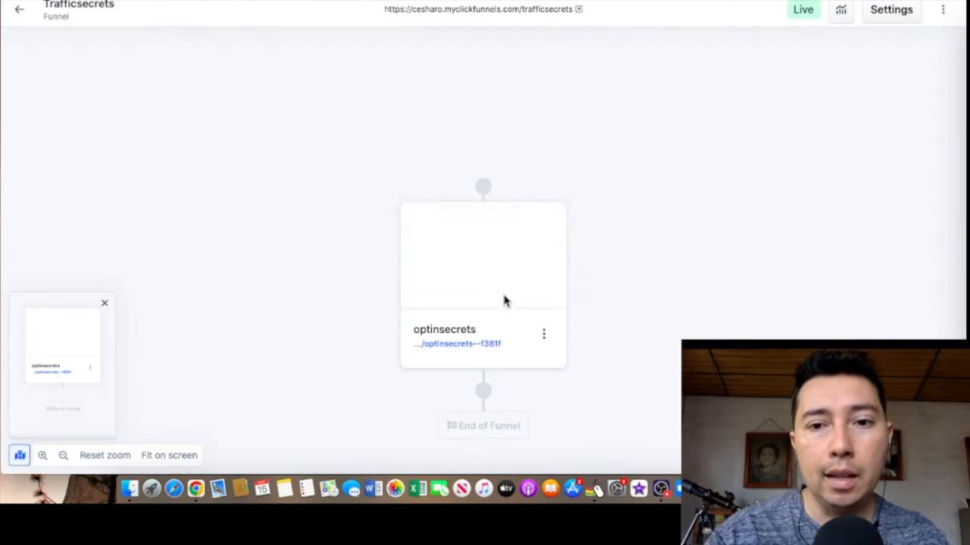
Step: Open the optinsecrets page for editing and delete the header row with the logo and support e-mail
mouse_move(504, 301)
left_click(498, 241)
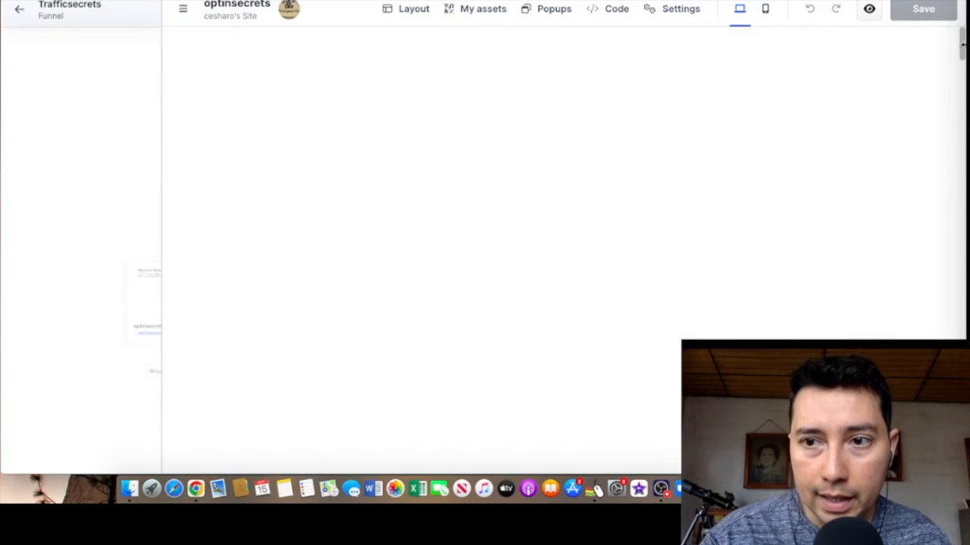
left_click_drag(963, 325, 963, 34)
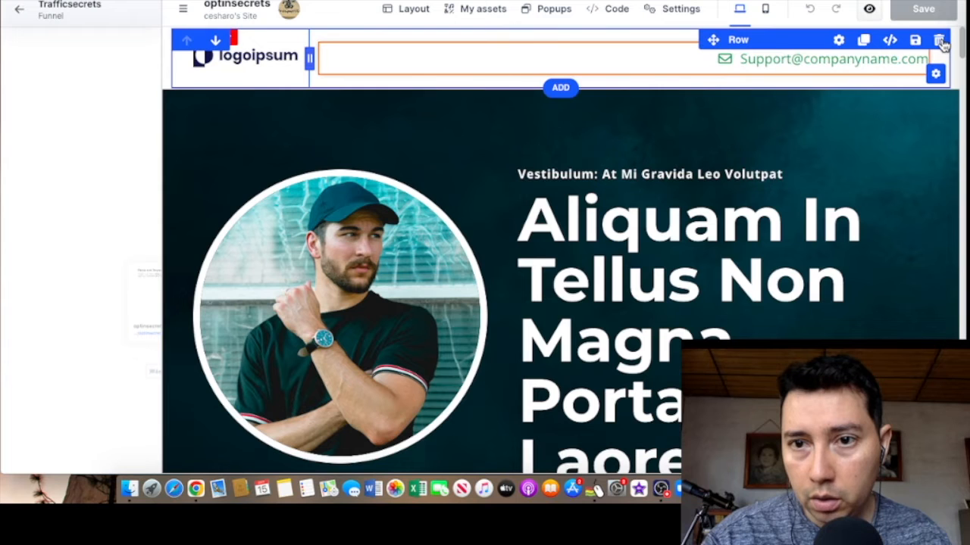
left_click(939, 41)
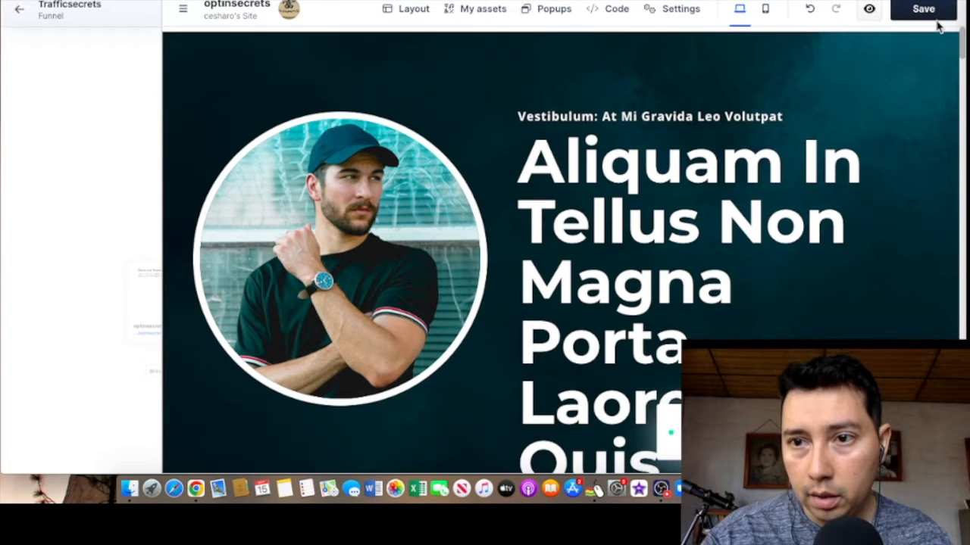
Step: Delete the dark blue "Vestibulum Libero Tortor" section and the "Fusce Neque In Pulvinar Condime" heading row above the photo cards
scroll(810, 190, "down", 20)
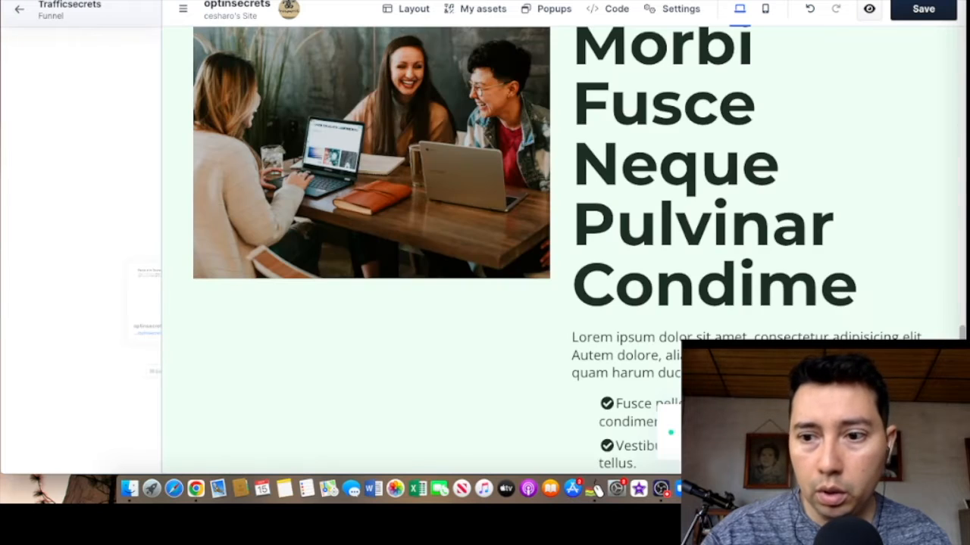
scroll(670, 433, "down", 10)
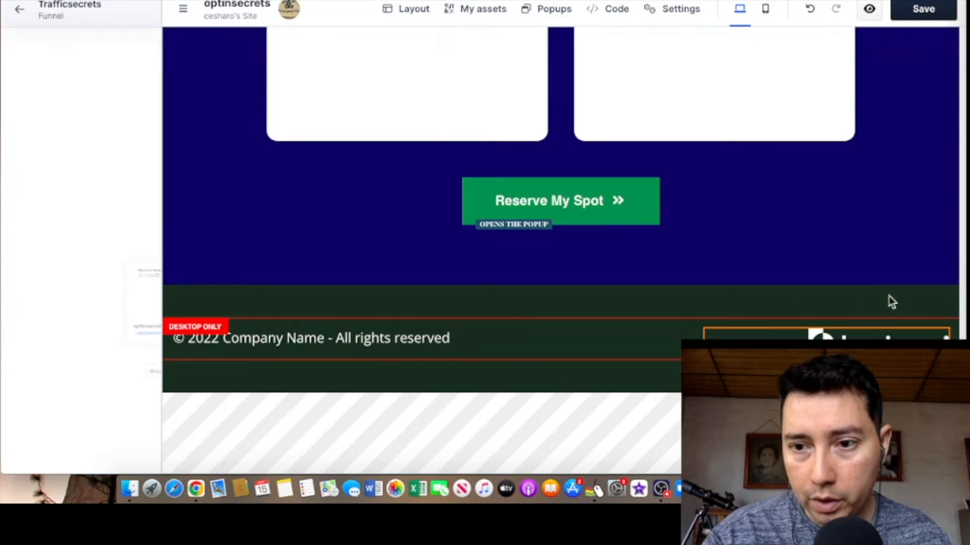
scroll(914, 253, "up", 10)
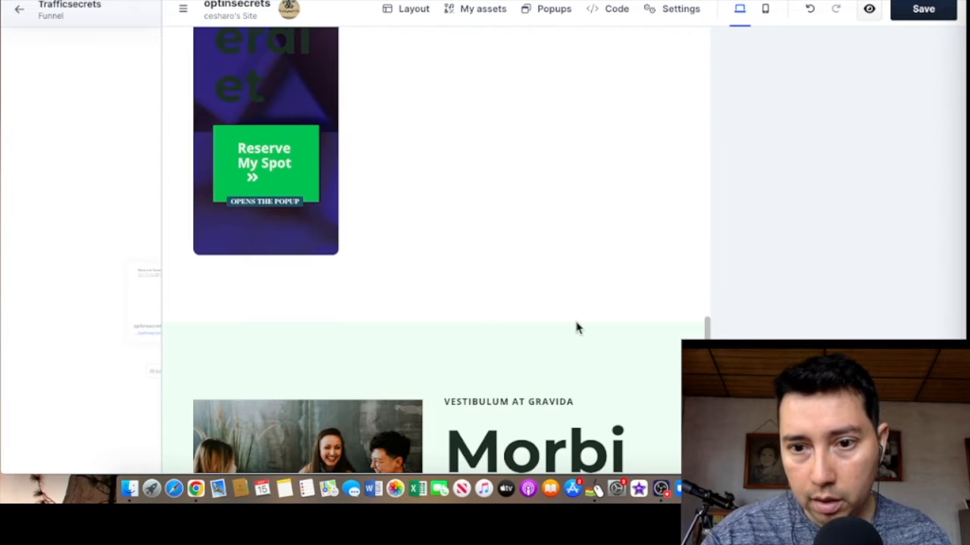
left_click(576, 327)
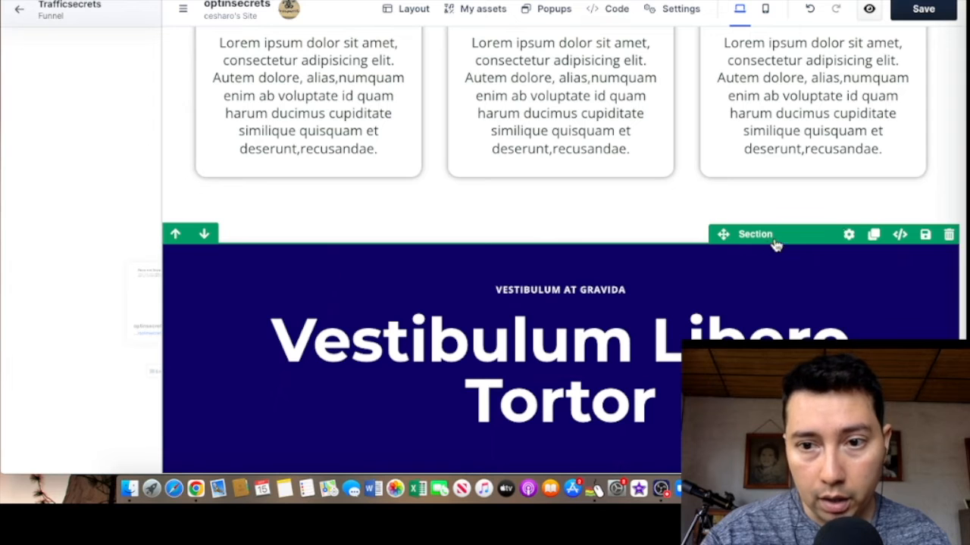
left_click(948, 234)
key("super+z")
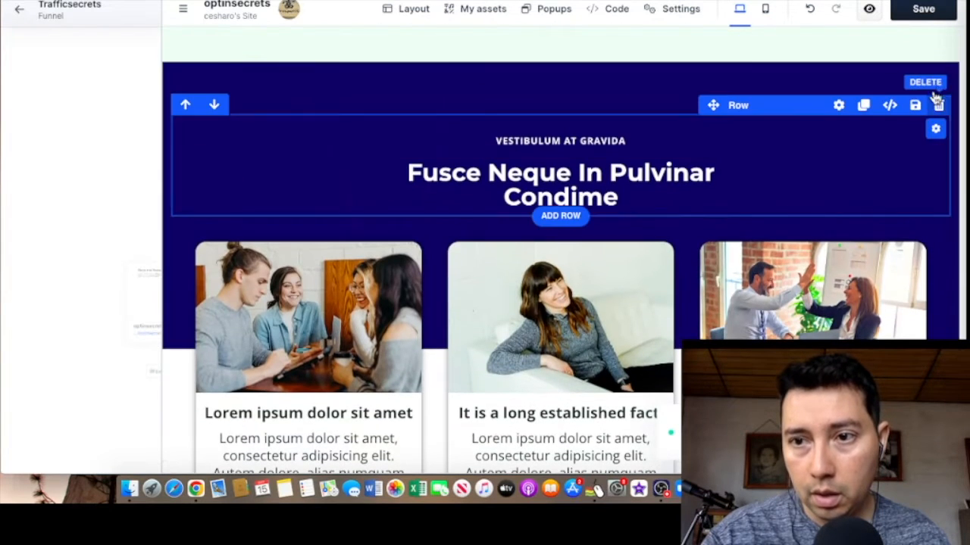
left_click(951, 71)
Step: Delete the remaining lower sections: the "Morbi Fusce Neque" section, the photo cards section and the copyright footer
scroll(917, 152, "up", 5)
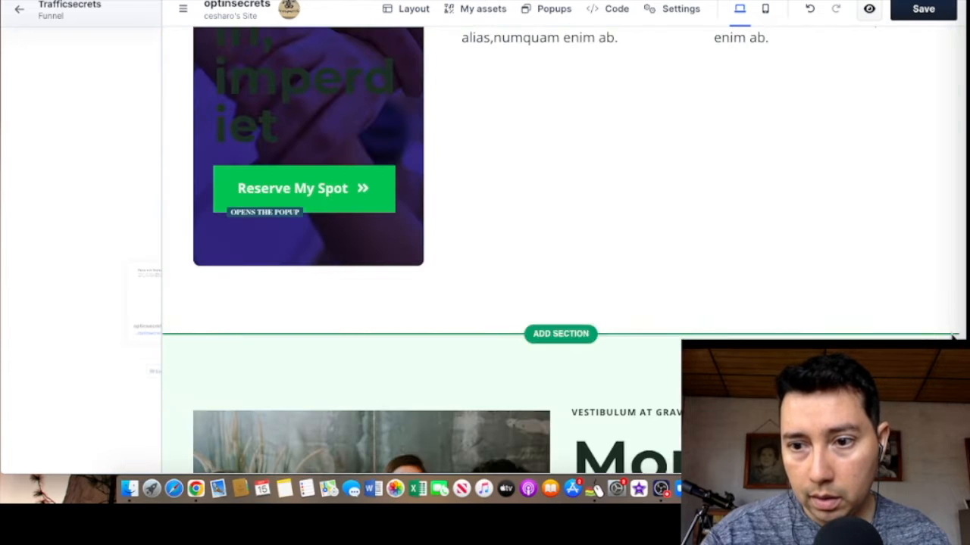
left_click(948, 326)
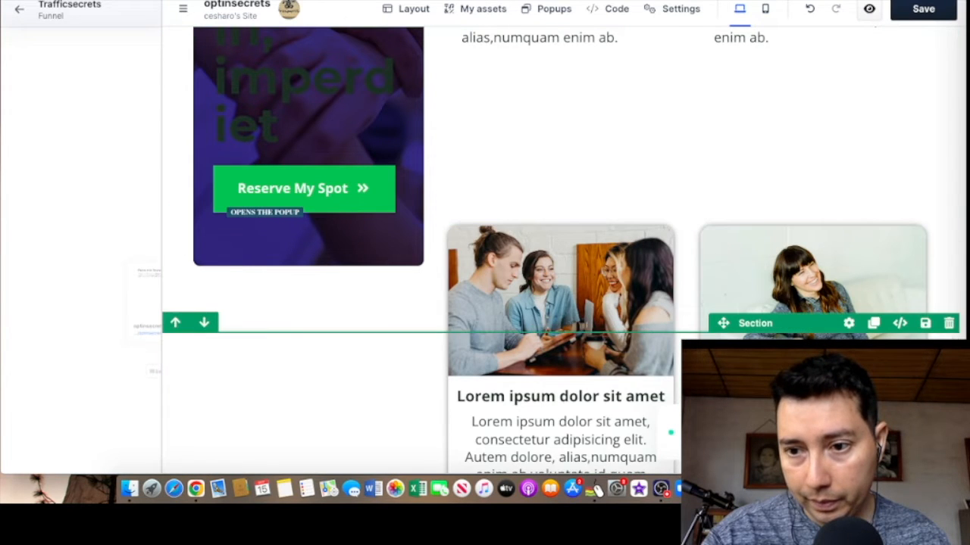
left_click(949, 323)
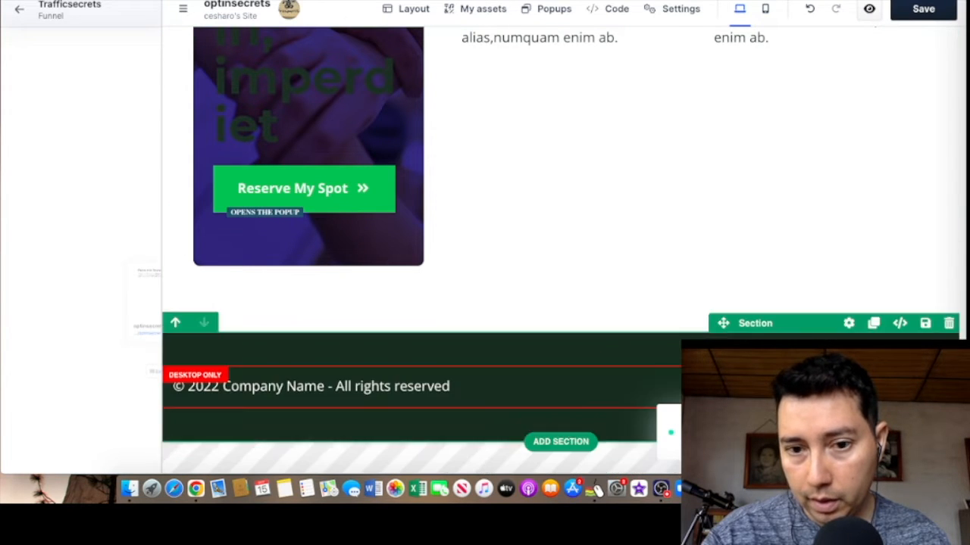
left_click(948, 324)
Step: Delete the section with the 30K, 99% and 617+ statistics, and the "About the Host" section above it
scroll(950, 328, "up", 3)
scroll(947, 322, "up", 3)
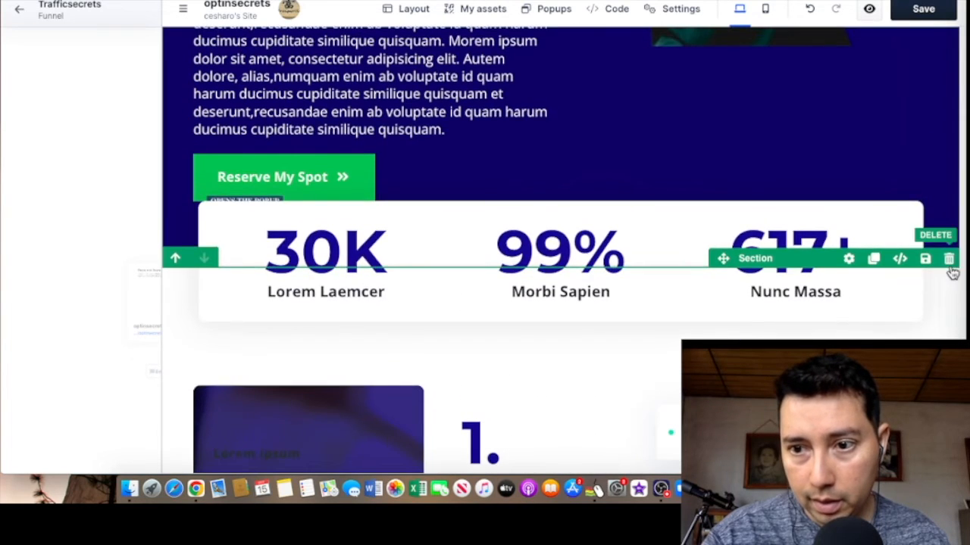
left_click(948, 257)
scroll(933, 299, "up", 4)
scroll(939, 273, "up", 7)
scroll(944, 234, "down", 5)
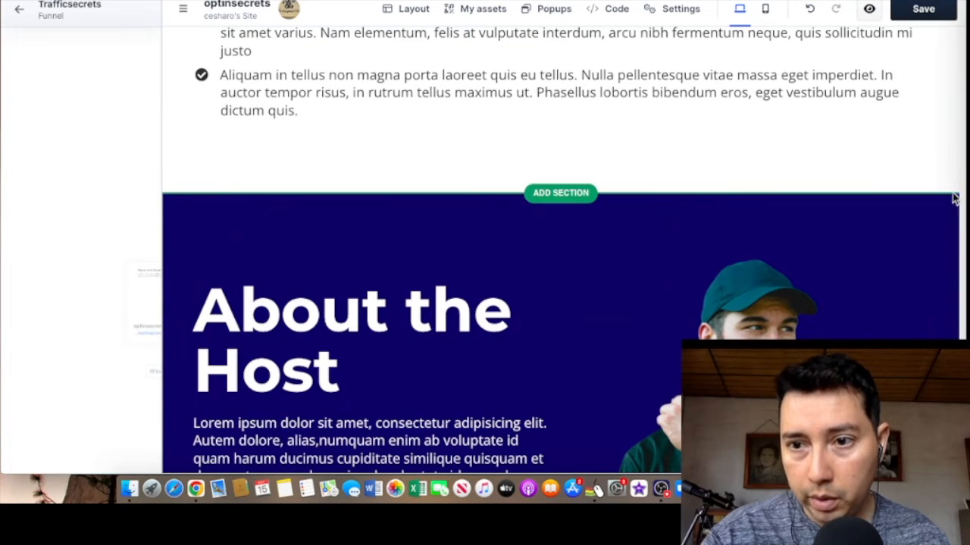
left_click(947, 180)
Step: Delete the "Aliquam In Tellus Non Magna Porta" text section and the "Fusce Neque In Pulvinar Condime" section with the meeting photo
scroll(948, 227, "up", 5)
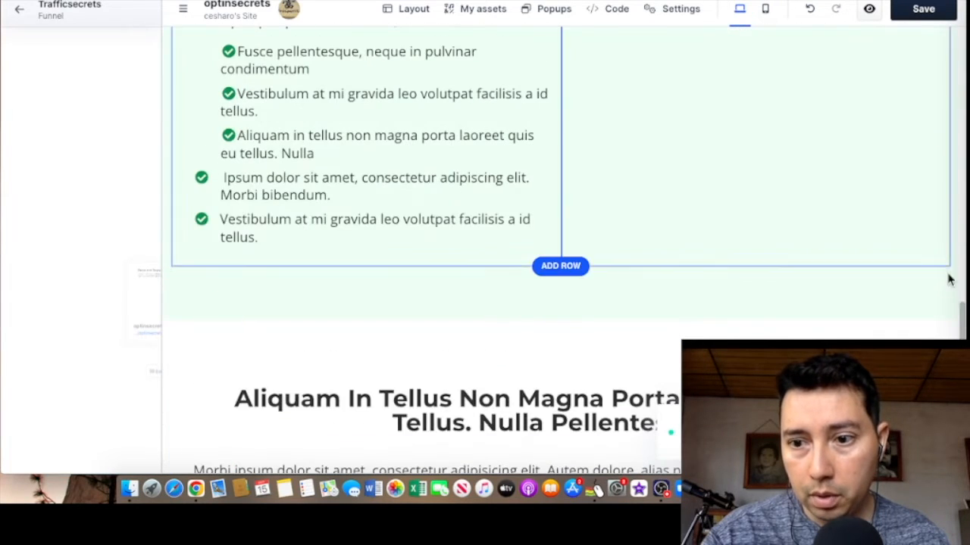
left_click(948, 309)
scroll(949, 314, "up", 4)
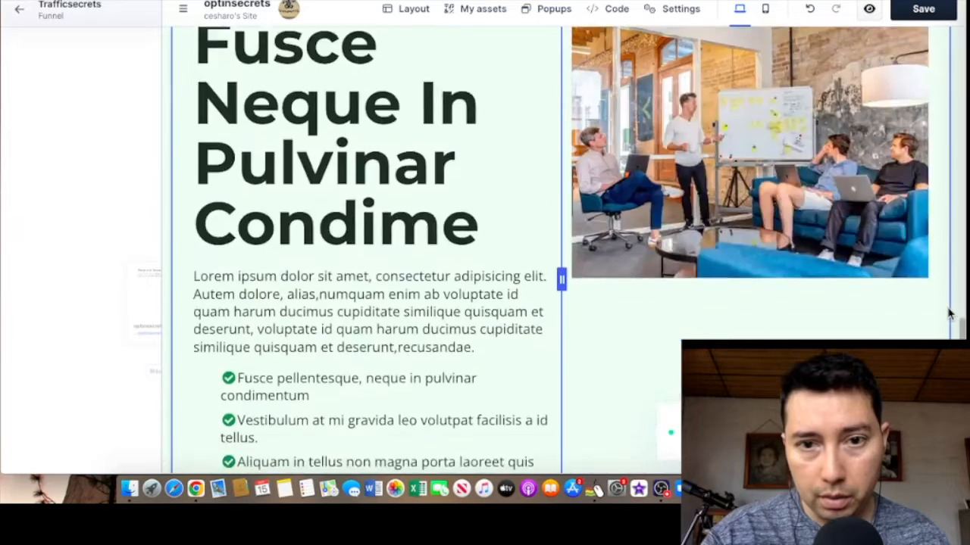
scroll(950, 314, "up", 3)
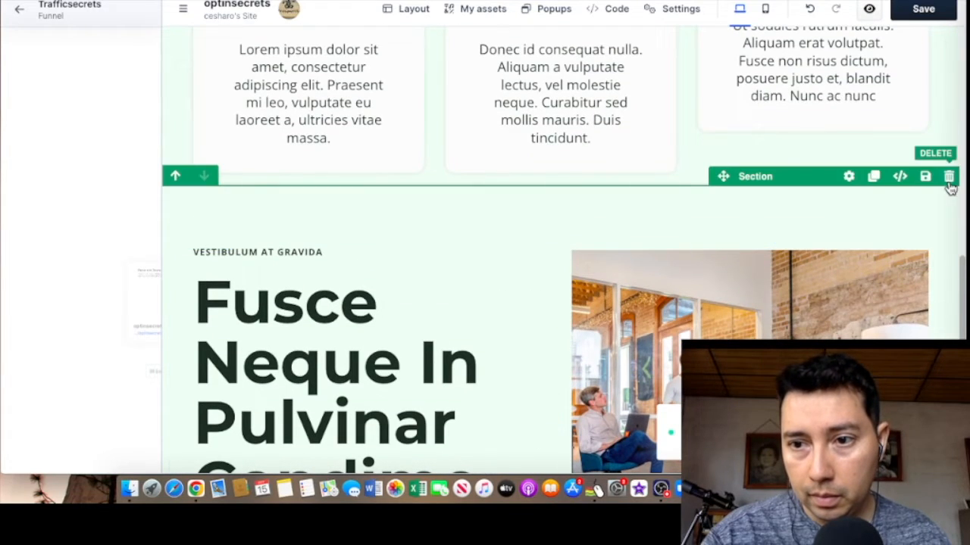
left_click(949, 177)
Step: Delete the section with the Secret #1, #2 and #3 cards below the hero section
scroll(922, 288, "up", 3)
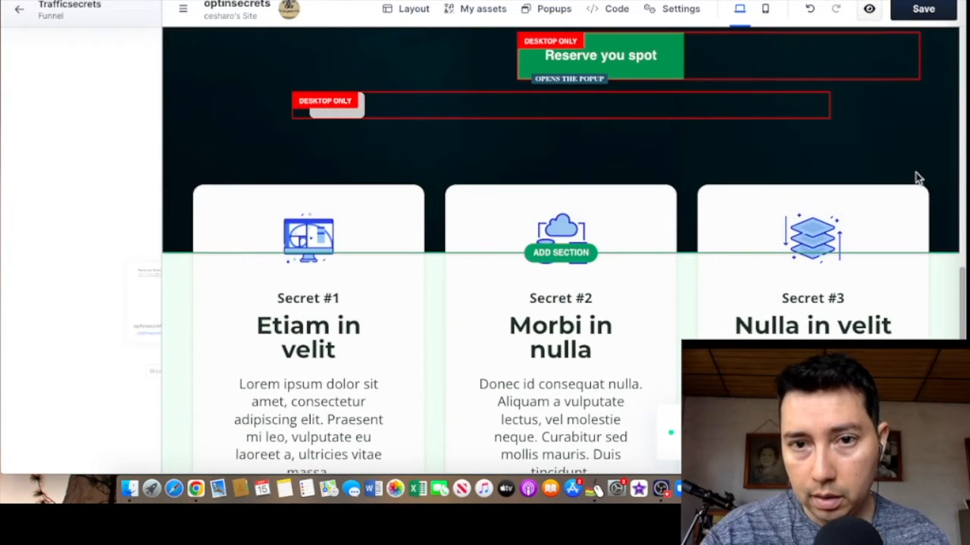
scroll(920, 190, "up", 6)
scroll(765, 303, "down", 3)
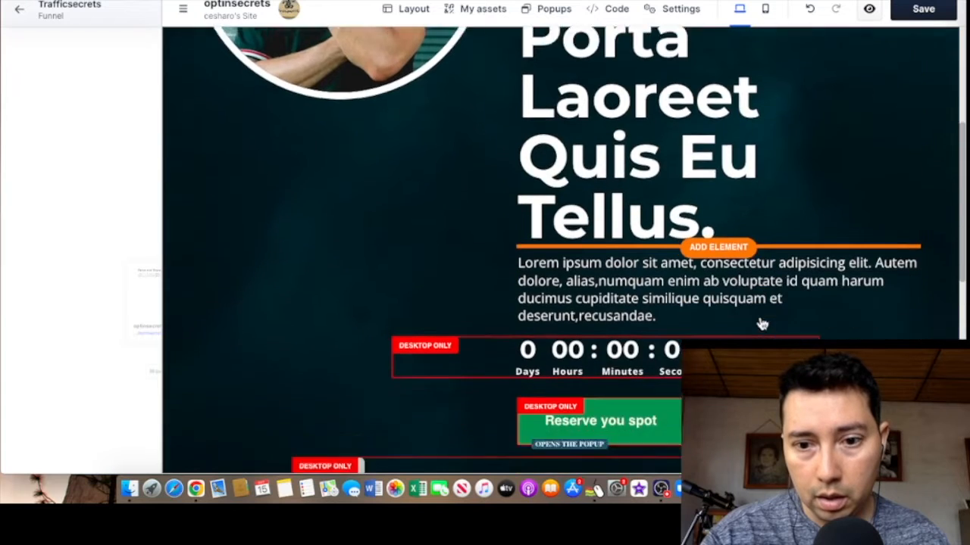
scroll(762, 324, "down", 8)
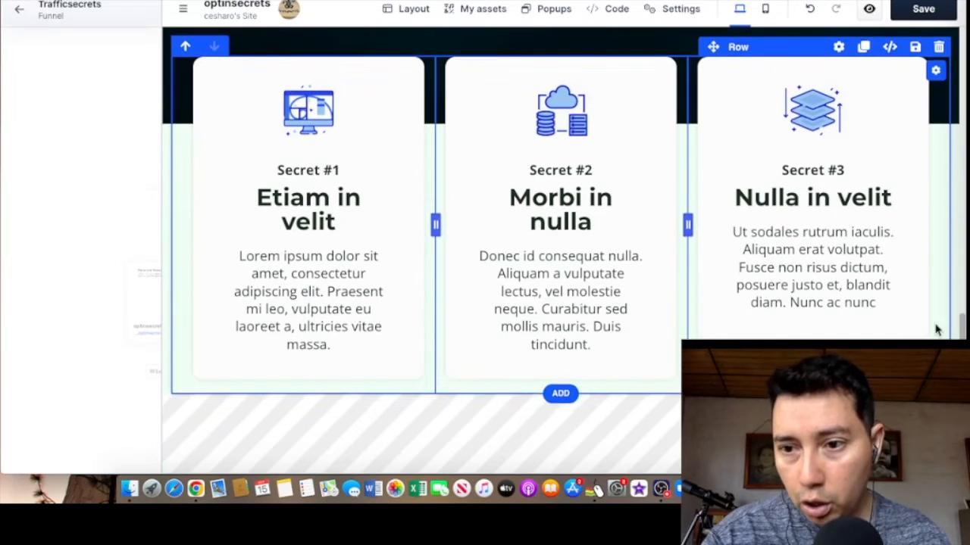
left_click(949, 114)
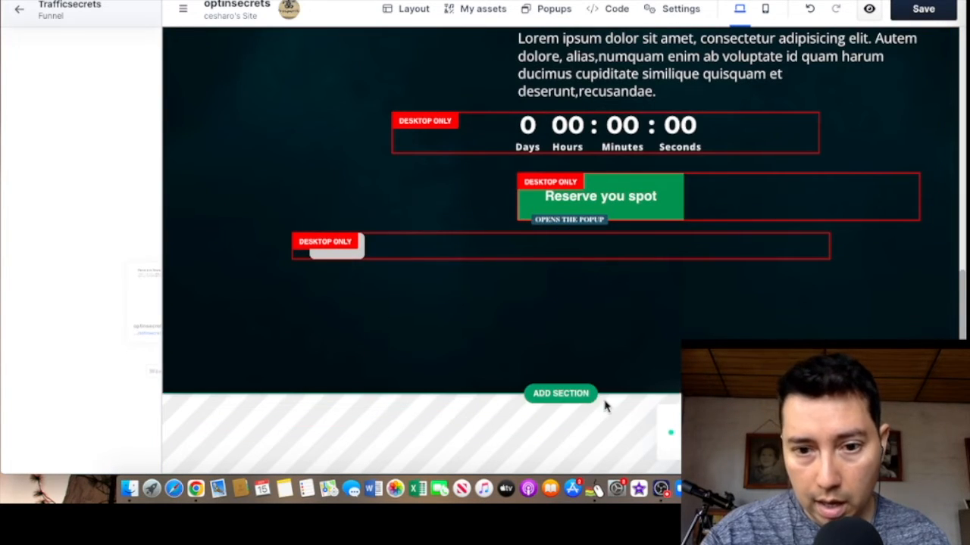
Step: Delete the small "Vestibulum: At Mi Gravida Leo Volutpat" line above the hero headline
scroll(650, 303, "up", 5)
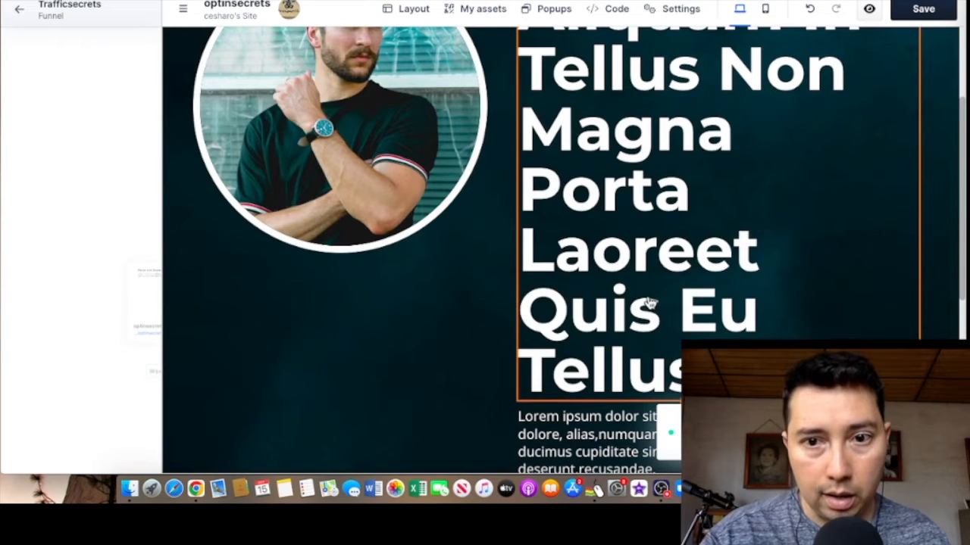
scroll(650, 303, "up", 3)
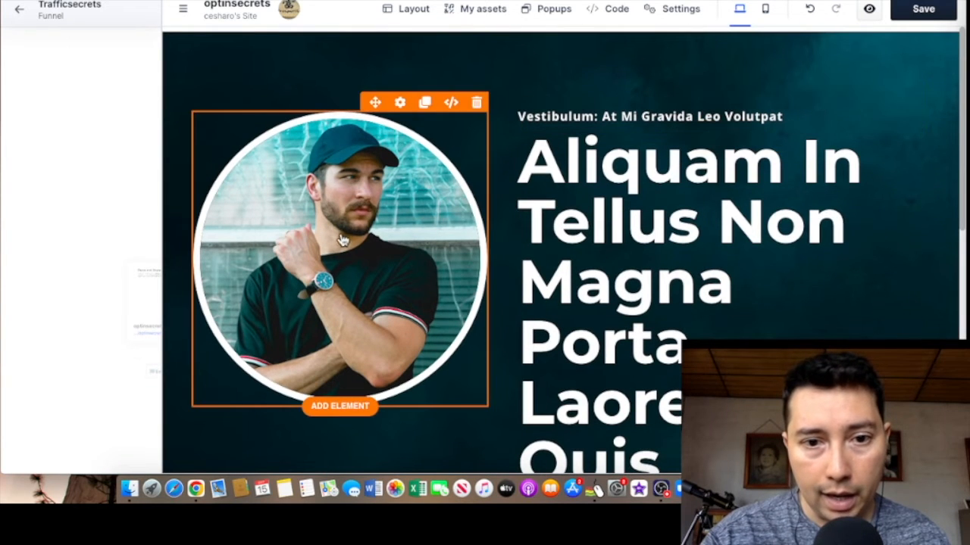
left_click_drag(345, 259, 346, 296)
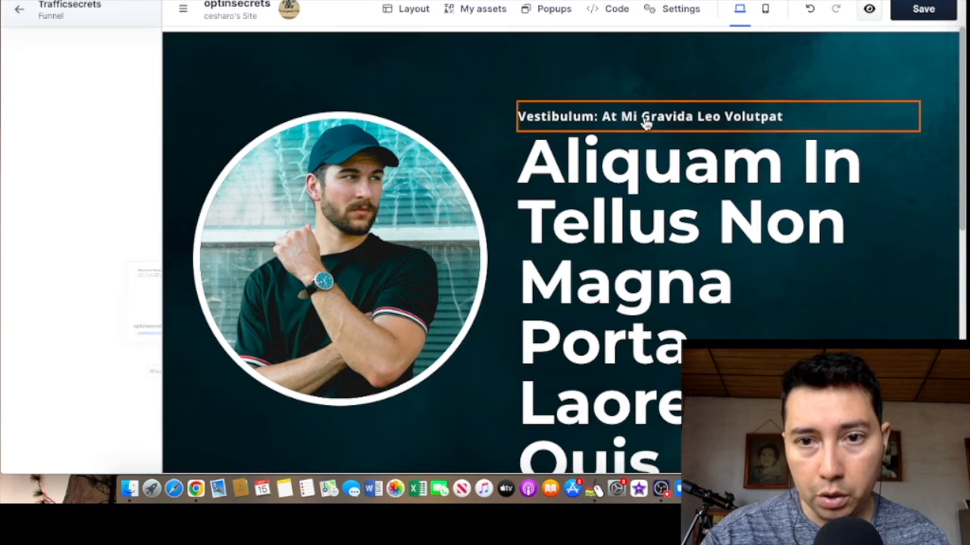
left_click(638, 120)
left_click(756, 118)
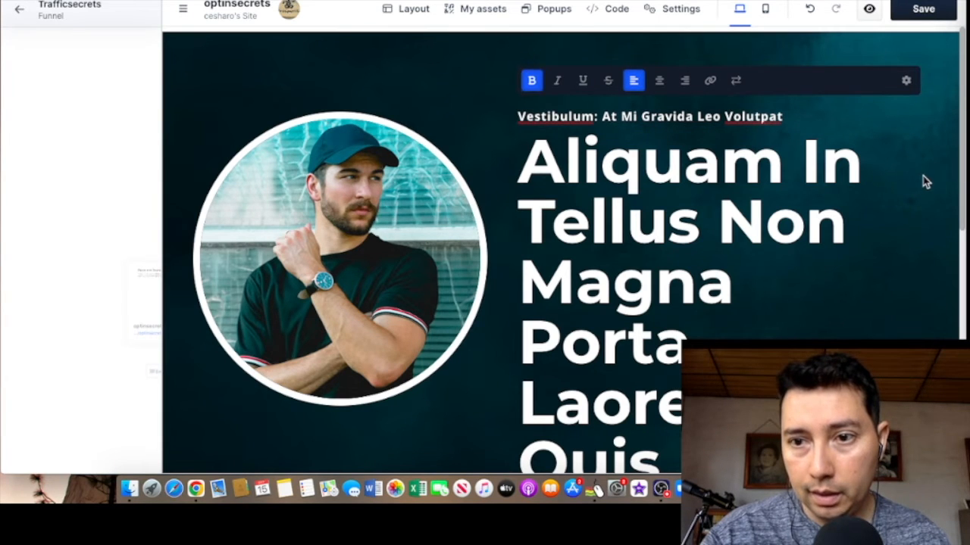
left_click(909, 92)
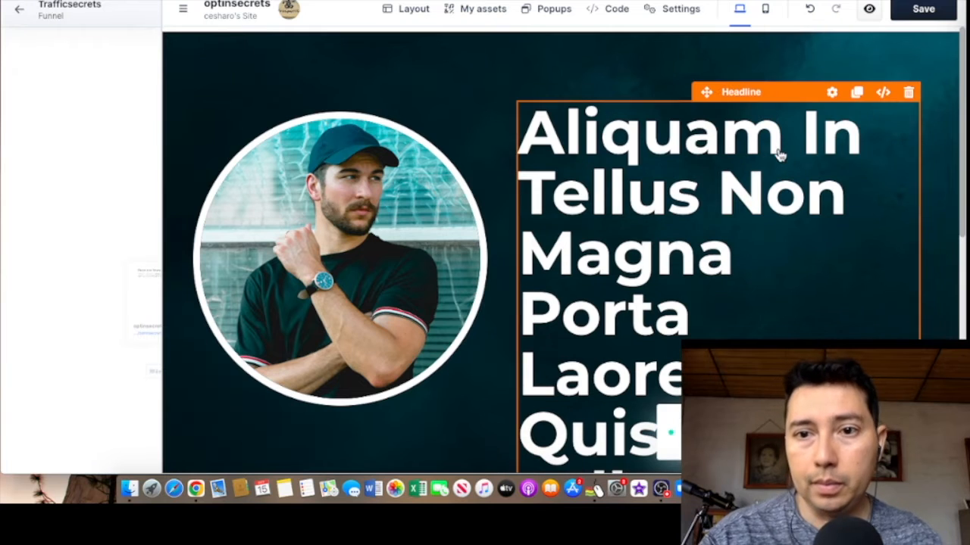
Step: Delete the Lorem ipsum paragraph below the hero headline
scroll(787, 242, "down", 5)
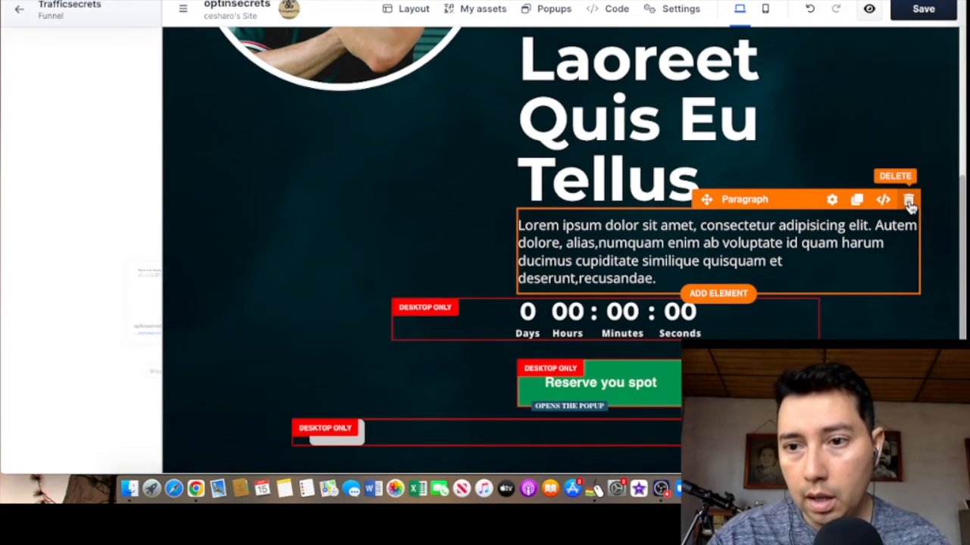
left_click(909, 201)
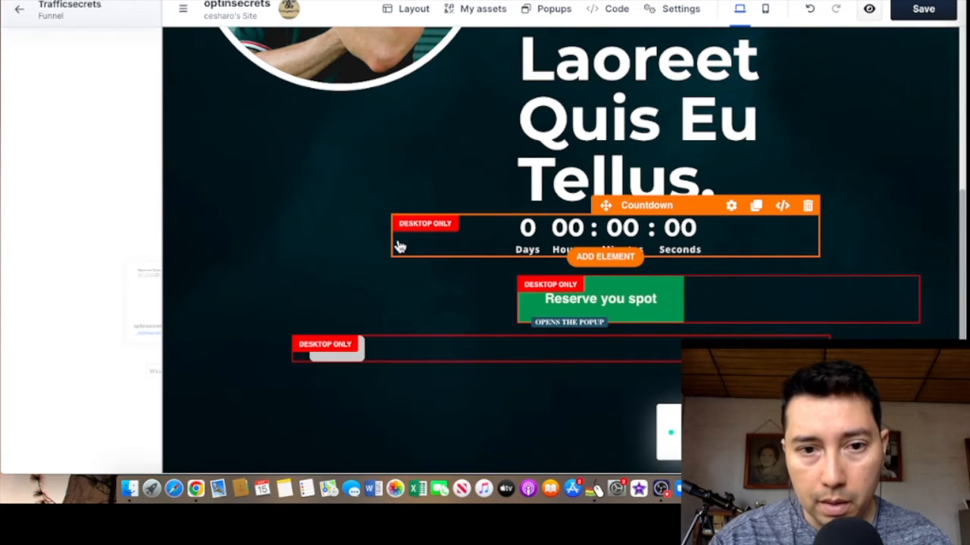
scroll(709, 175, "up", 4)
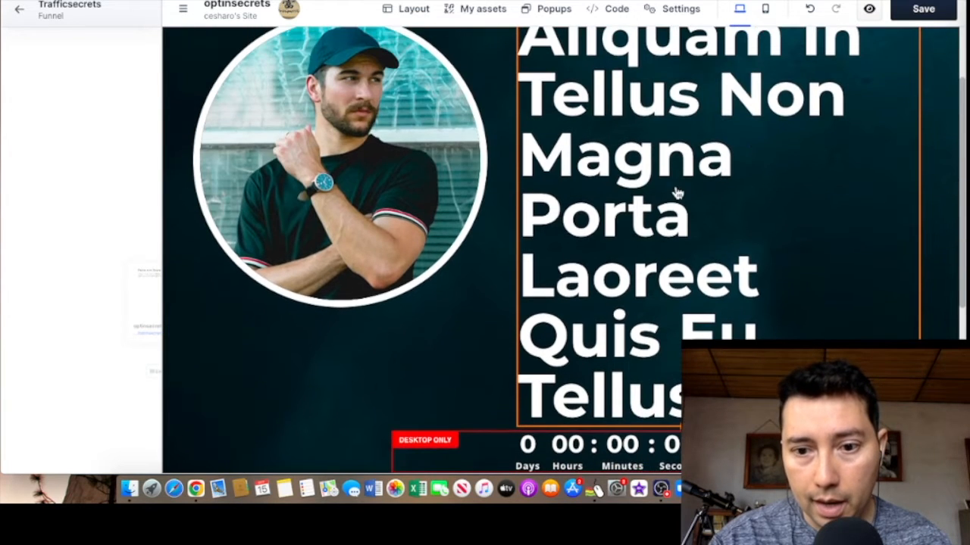
scroll(678, 193, "down", 3)
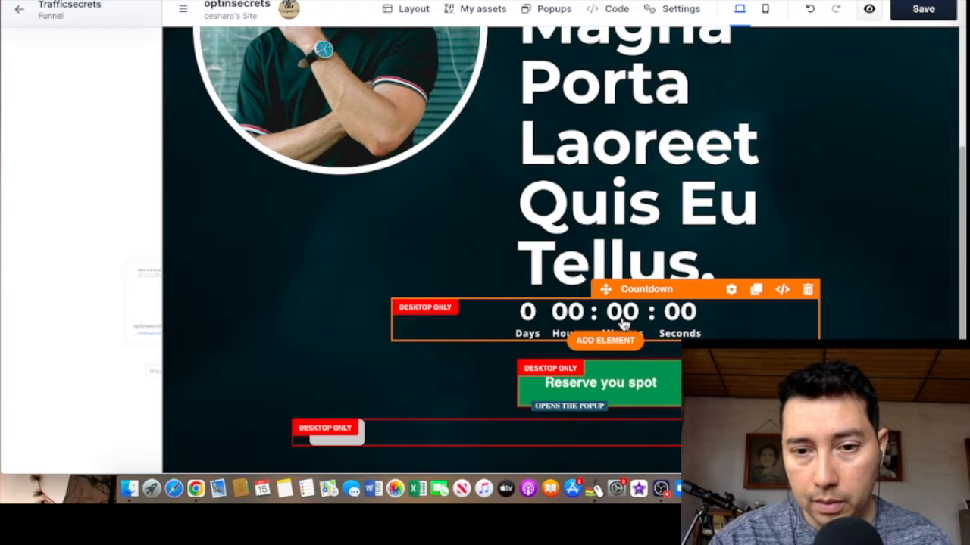
scroll(721, 318, "down", 1)
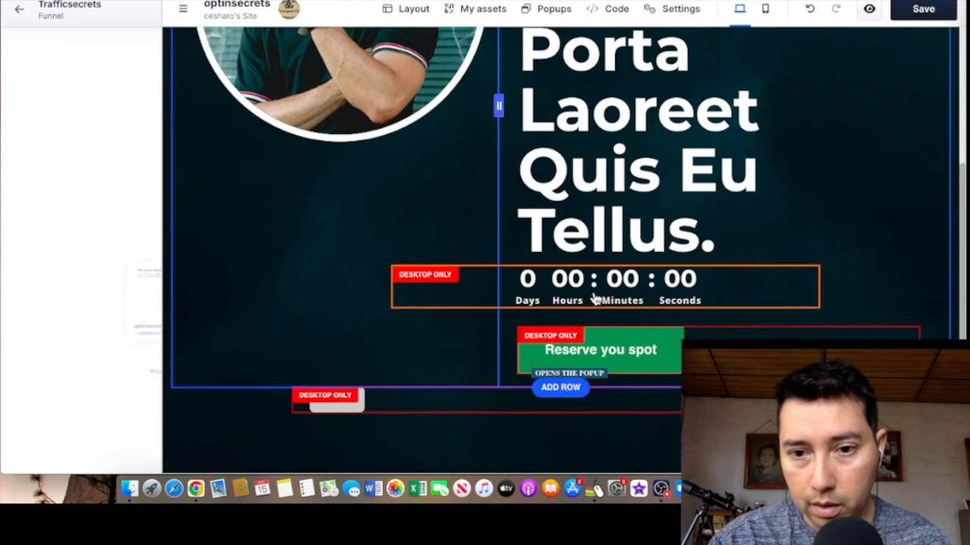
Step: Remove the desktop-only visibility restriction from the green "Reserve you spot" button
left_click(620, 338)
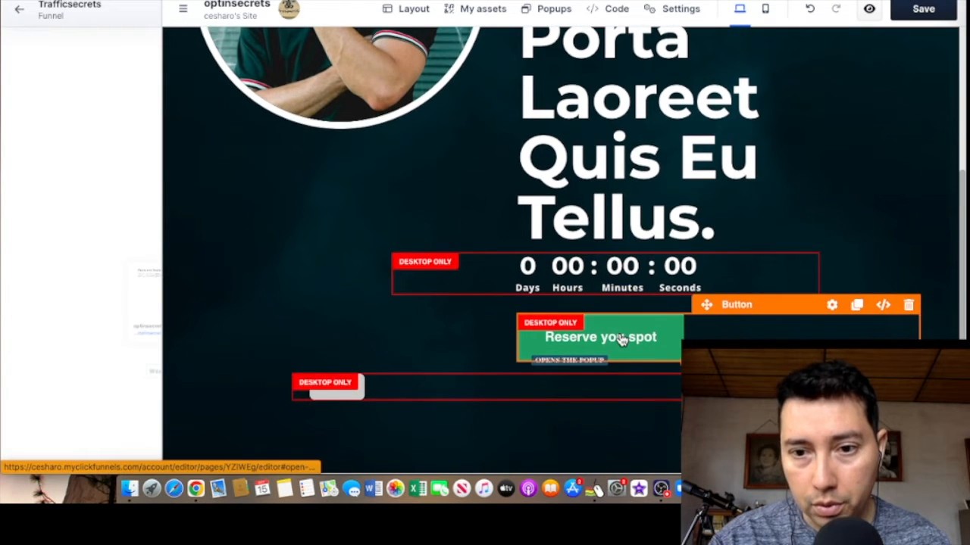
scroll(883, 238, "down", 1)
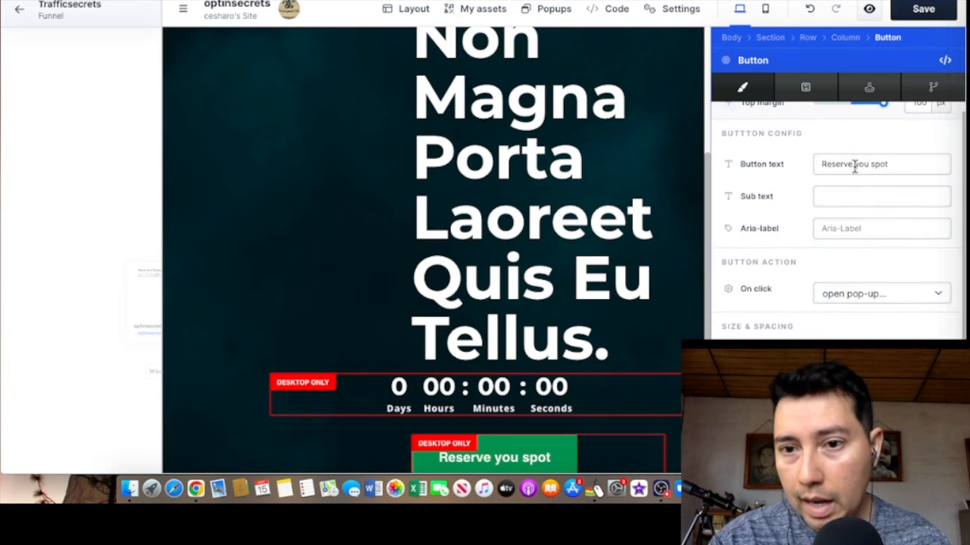
scroll(864, 182, "down", 3)
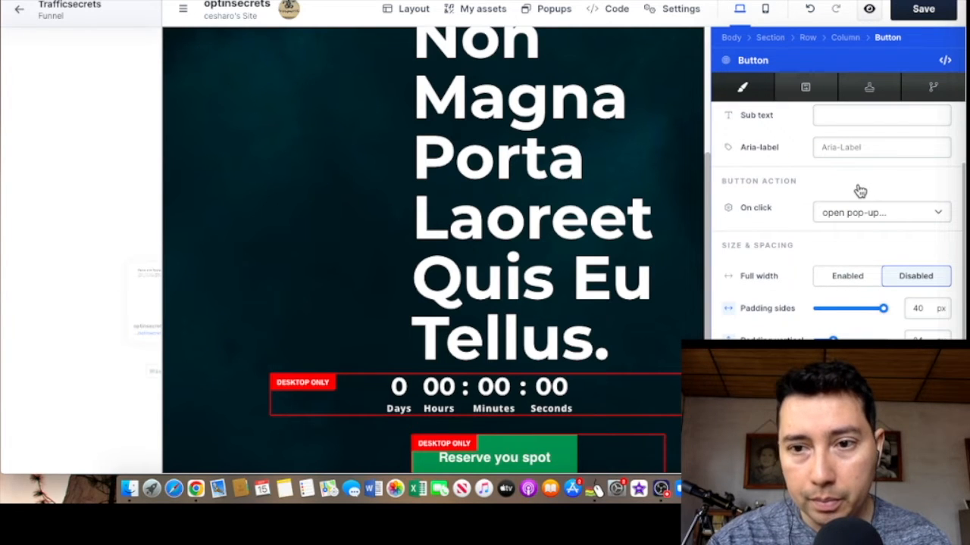
scroll(595, 254, "down", 2)
left_click(534, 351)
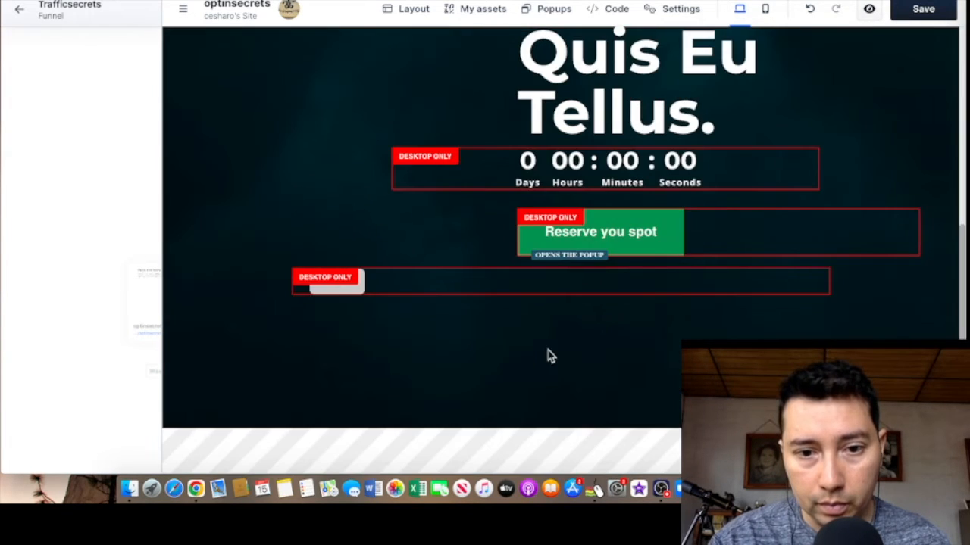
left_click(629, 238)
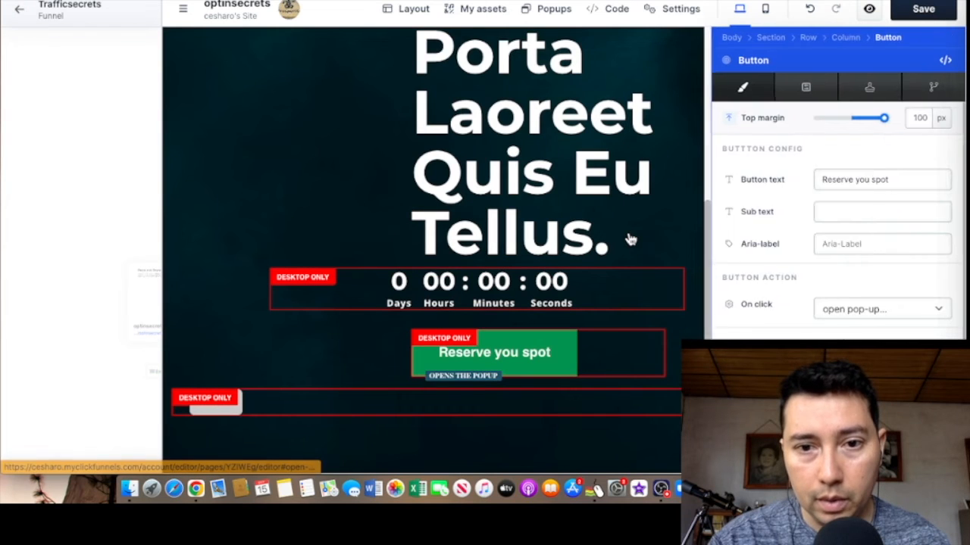
left_click(317, 292)
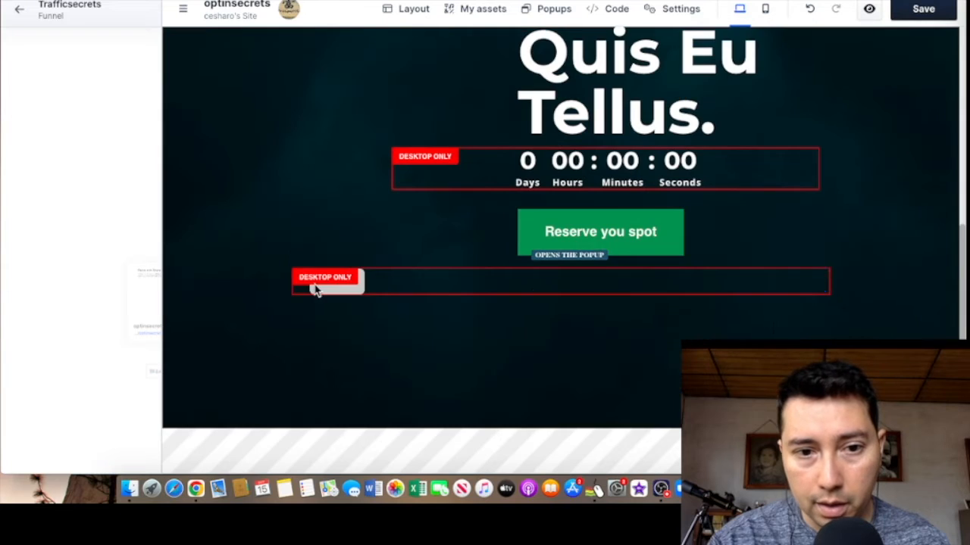
Step: Delete the countdown timer above the button and the desktop-only row with the grey box below it
left_click(445, 174)
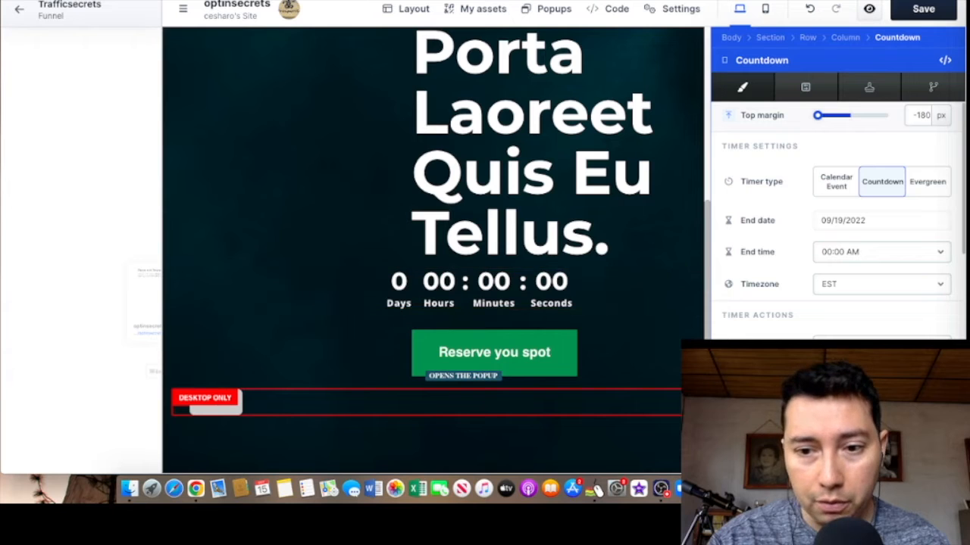
left_click(329, 413)
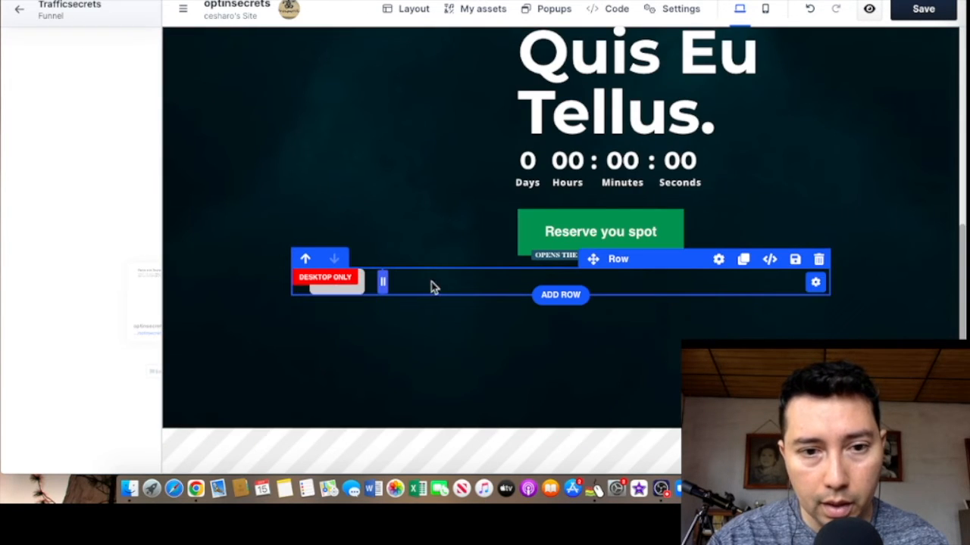
left_click(819, 259)
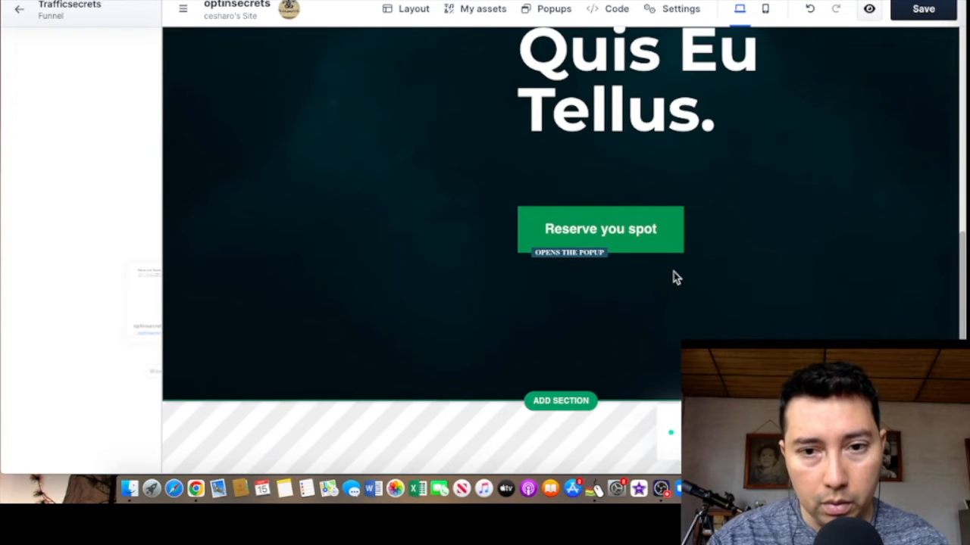
Step: Browse the Traffic Secrets affiliate page's Social Assets and replace the hero portrait with the image of the stacked Traffic Secrets books
scroll(634, 281, "up", 1)
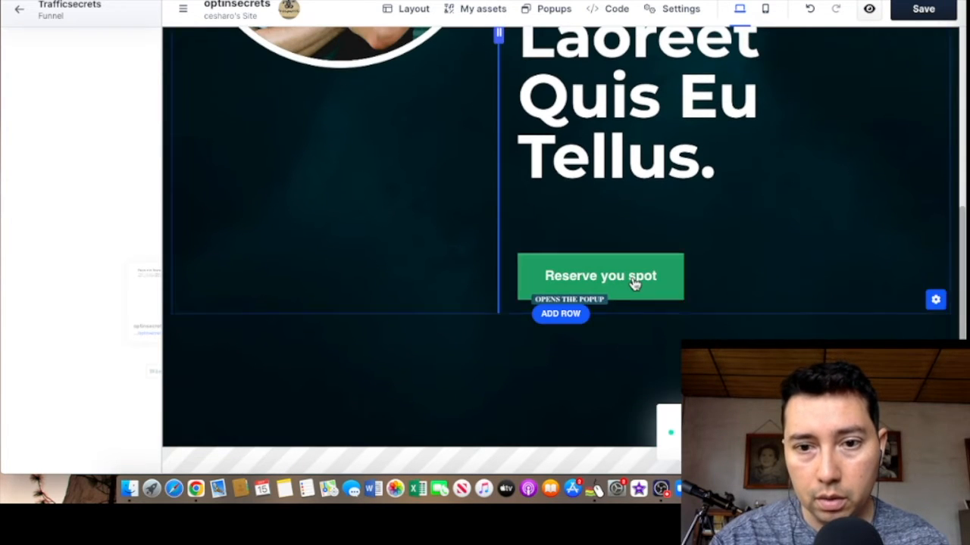
scroll(414, 242, "up", 5)
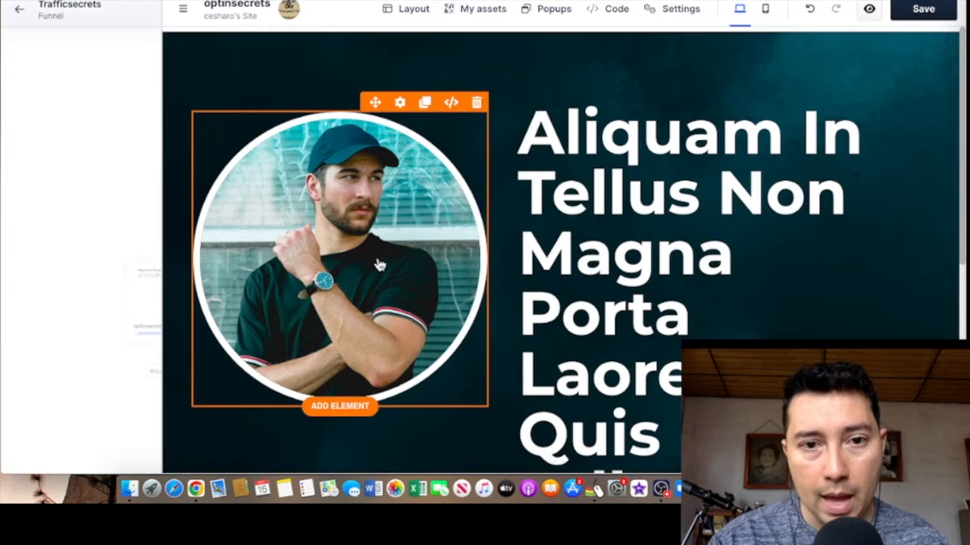
left_click(413, 242)
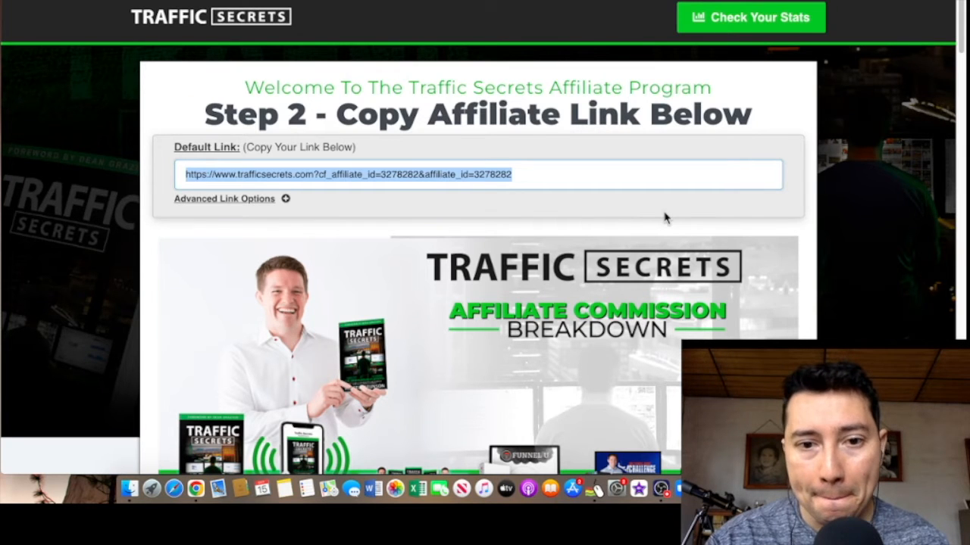
scroll(664, 218, "down", 15)
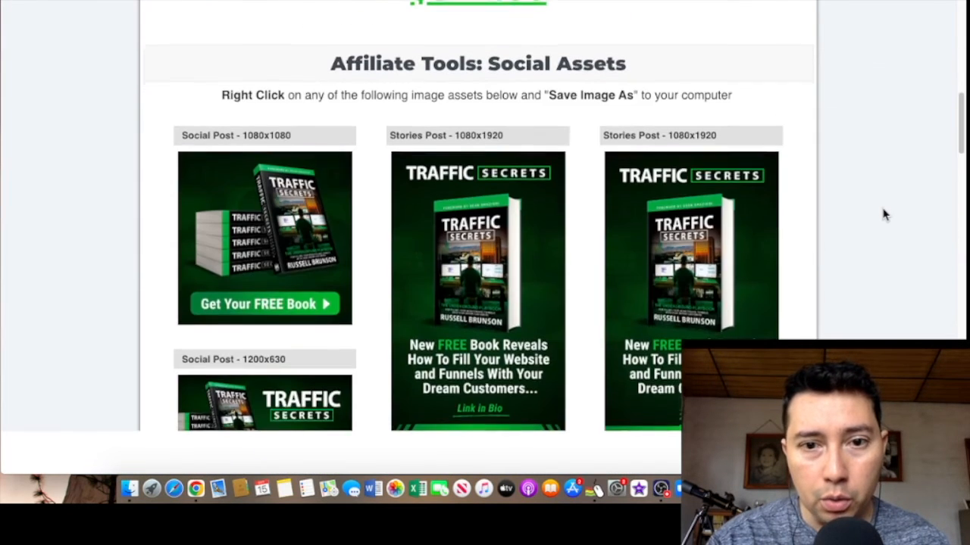
scroll(884, 215, "down", 2)
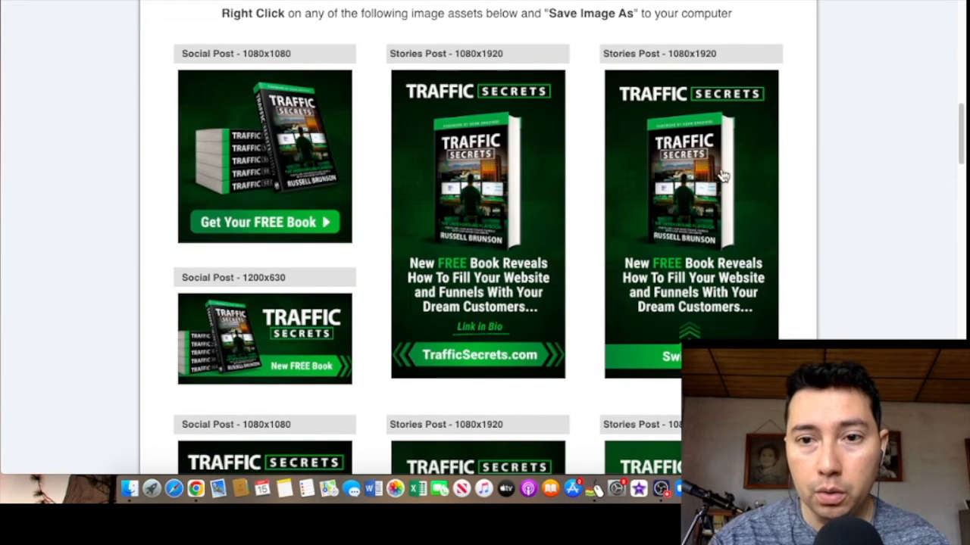
scroll(720, 174, "down", 2)
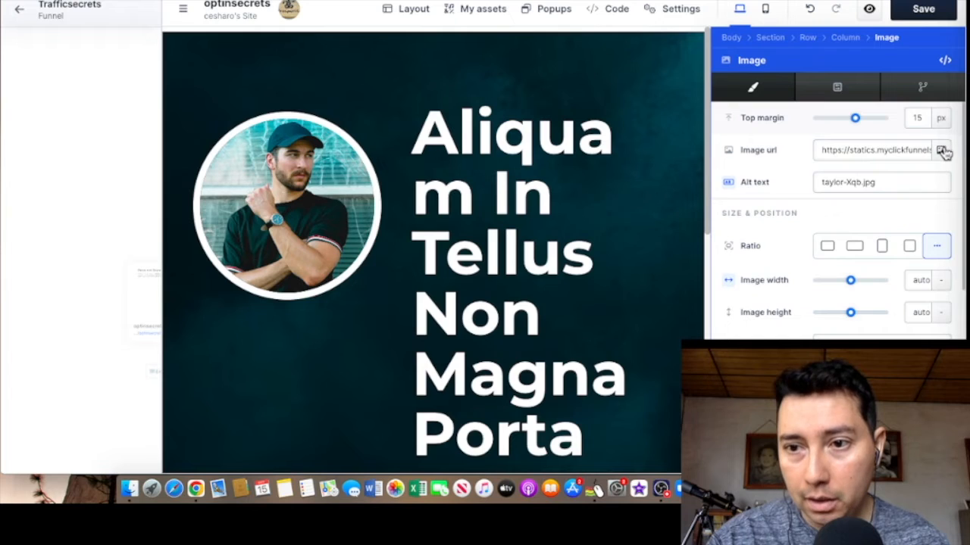
left_click(940, 150)
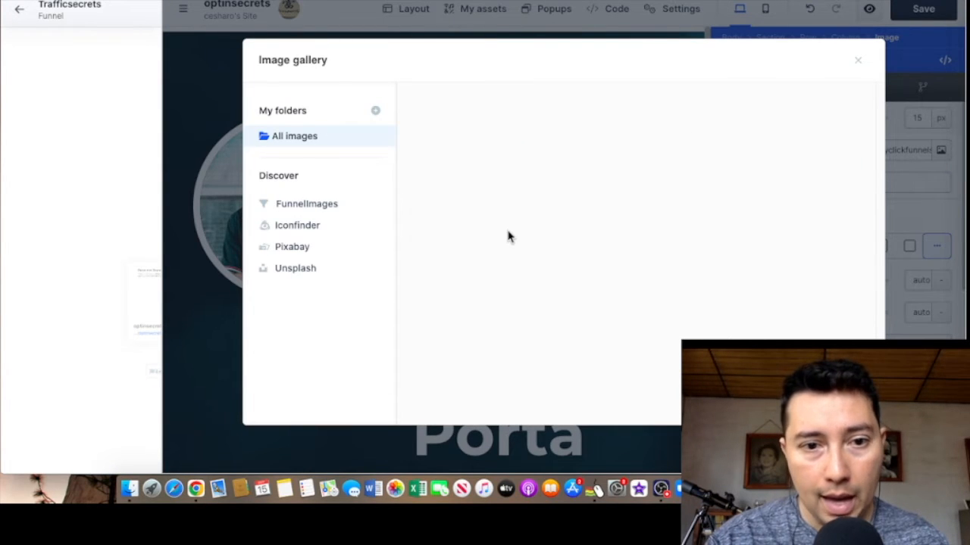
left_click(647, 133)
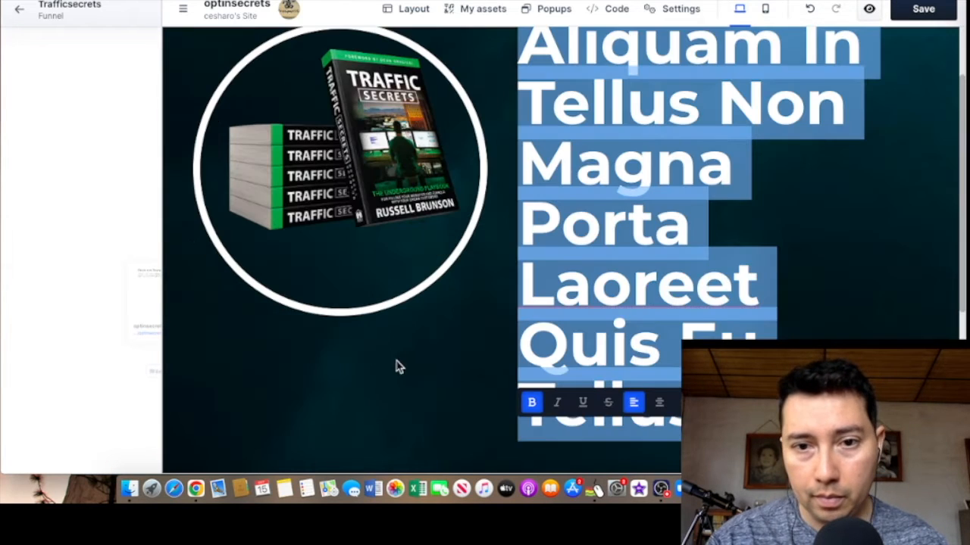
Step: Replace the hero headline text with "Learn How To Drive More Traffic To Your Website"
scroll(397, 356, "up", 3)
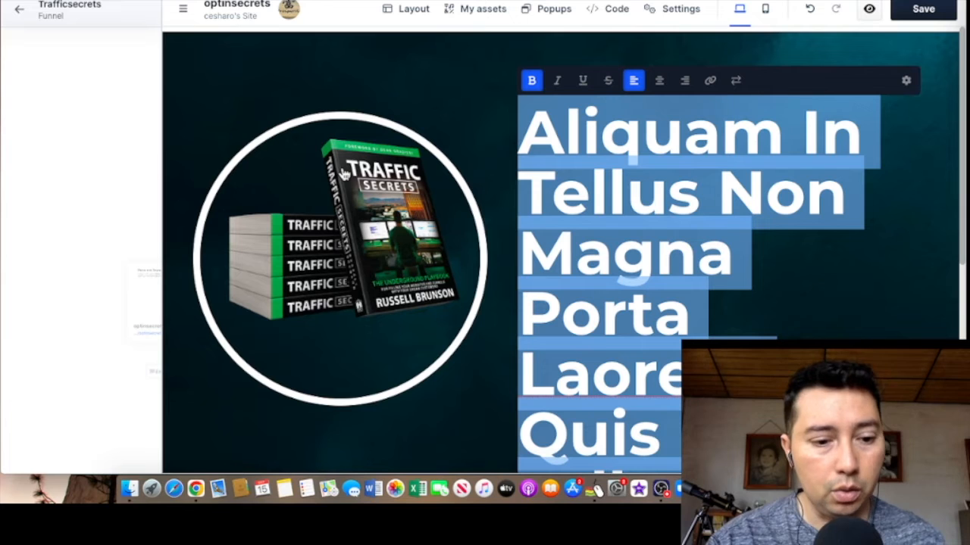
type("Lear")
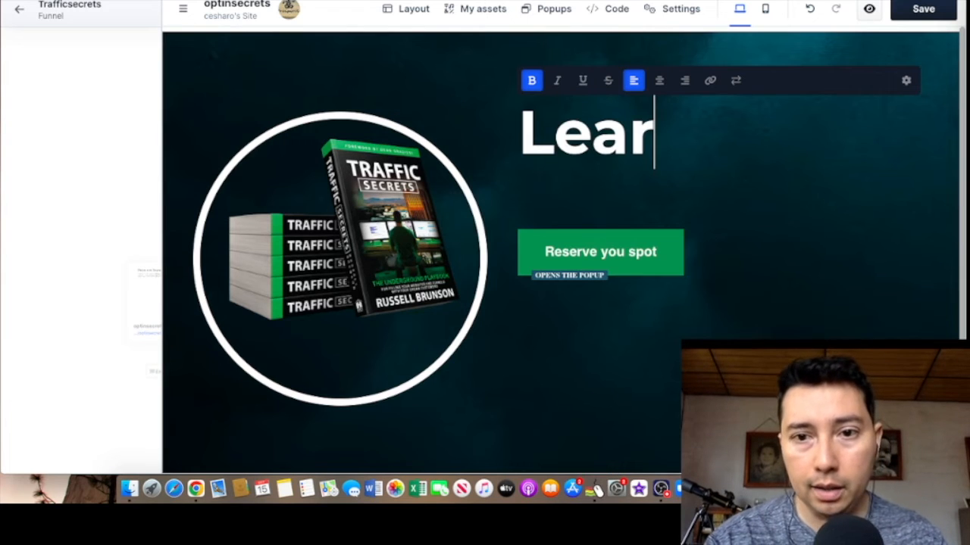
type("n How To Dr")
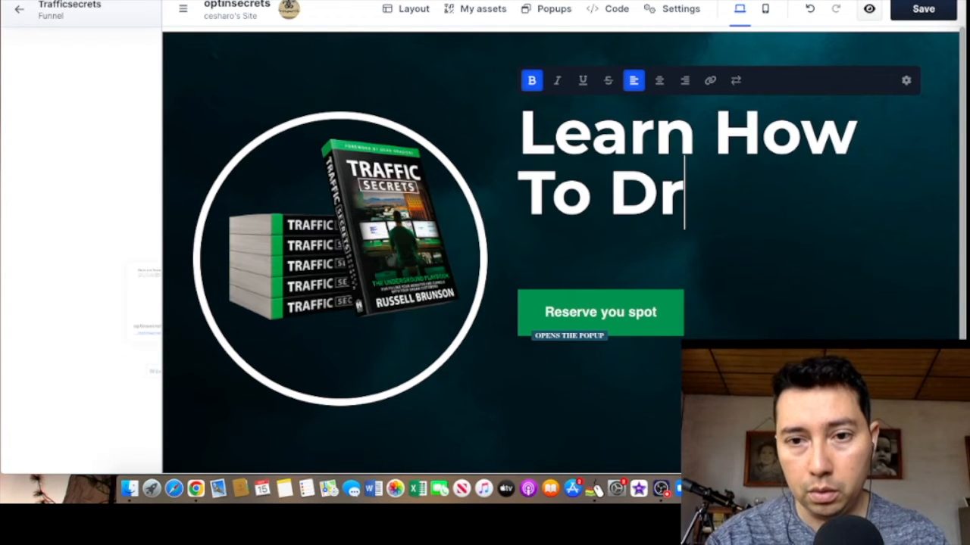
type("ive More Traff")
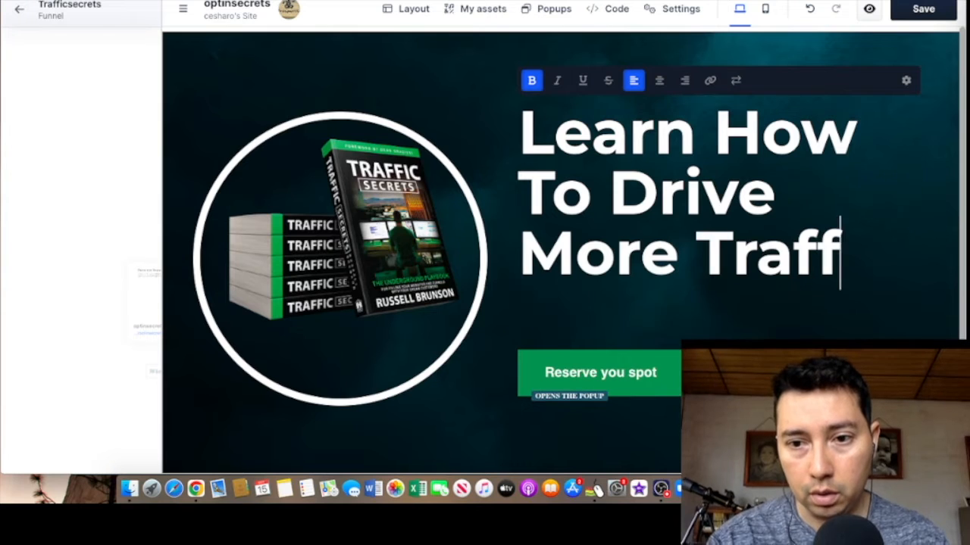
type("ic To Your Webs")
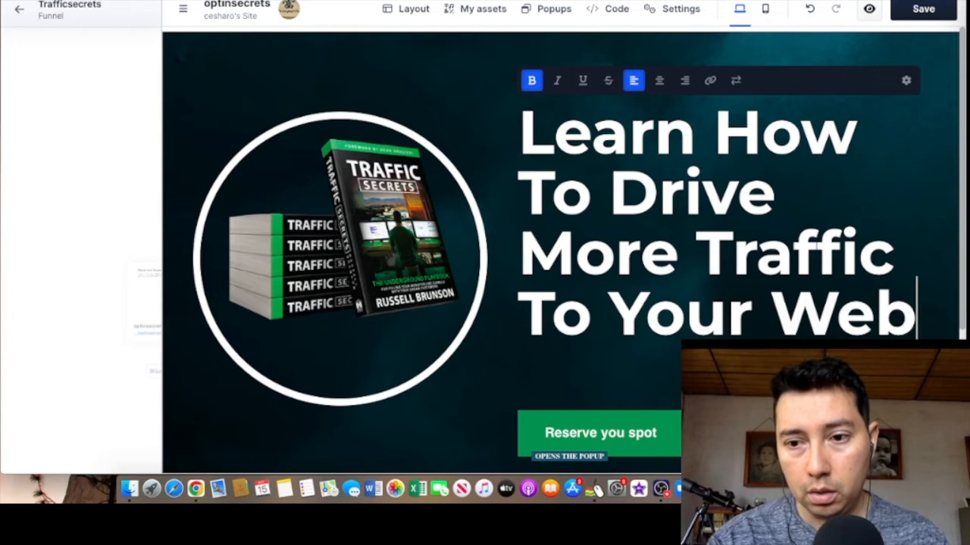
left_click(320, 92)
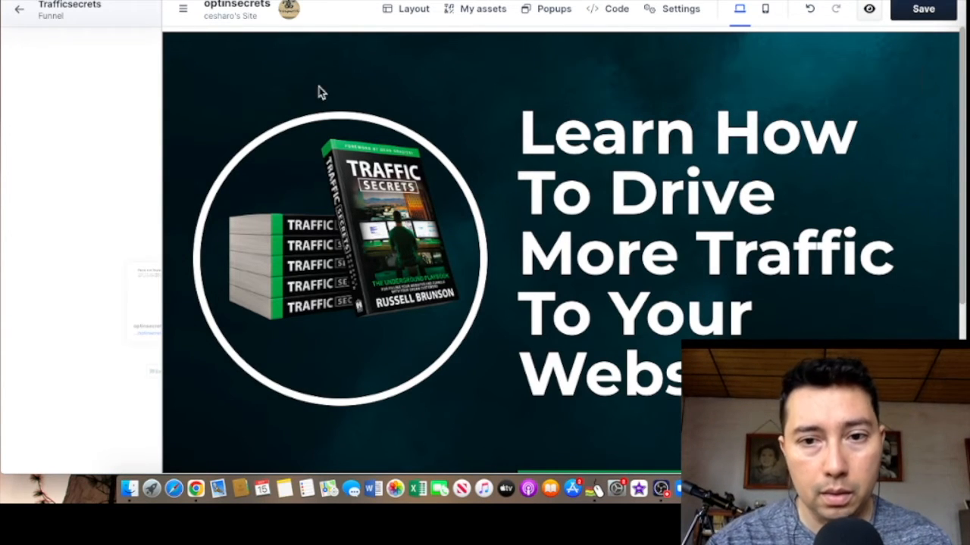
Step: Try the submit order/form click action on the "Reserve you spot" button and restore its open pop-up action
scroll(658, 164, "down", 4)
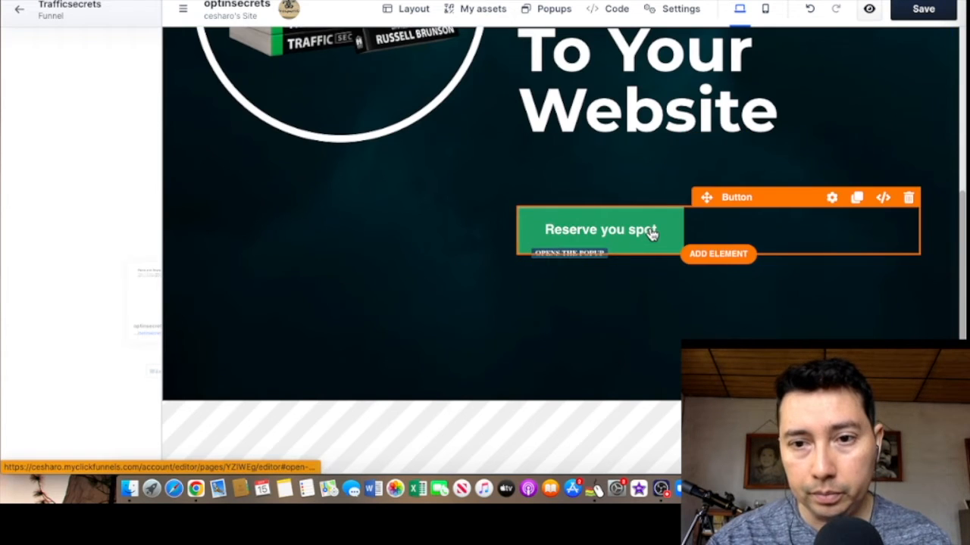
left_click(650, 232)
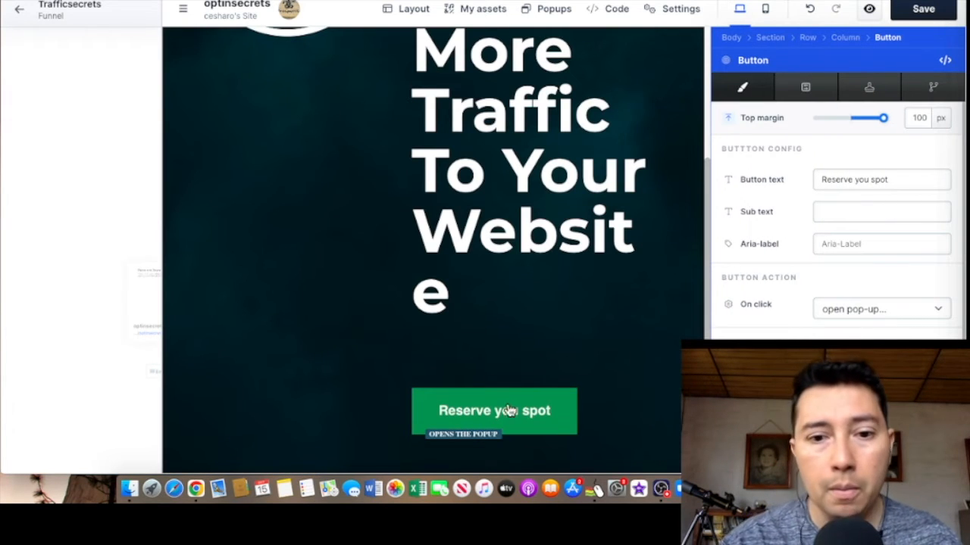
left_click(891, 316)
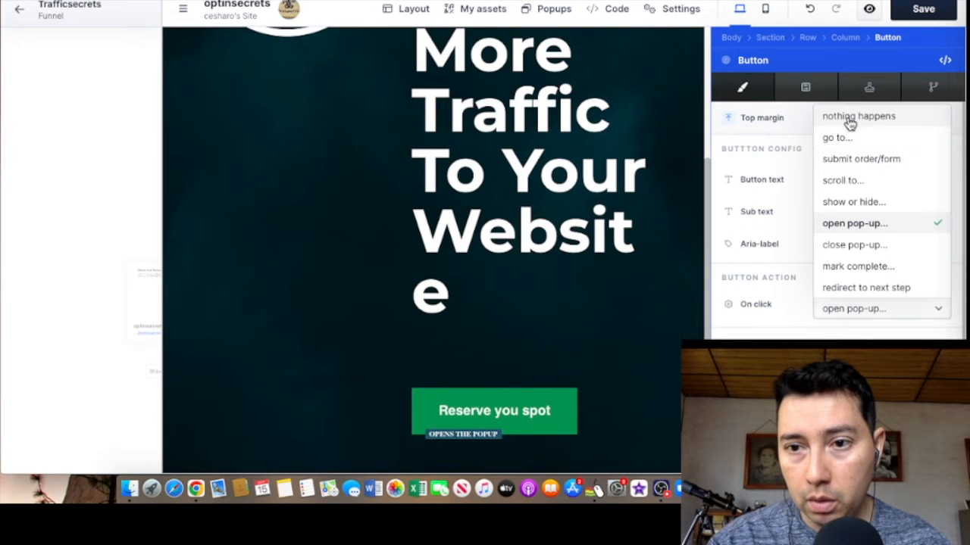
left_click(867, 160)
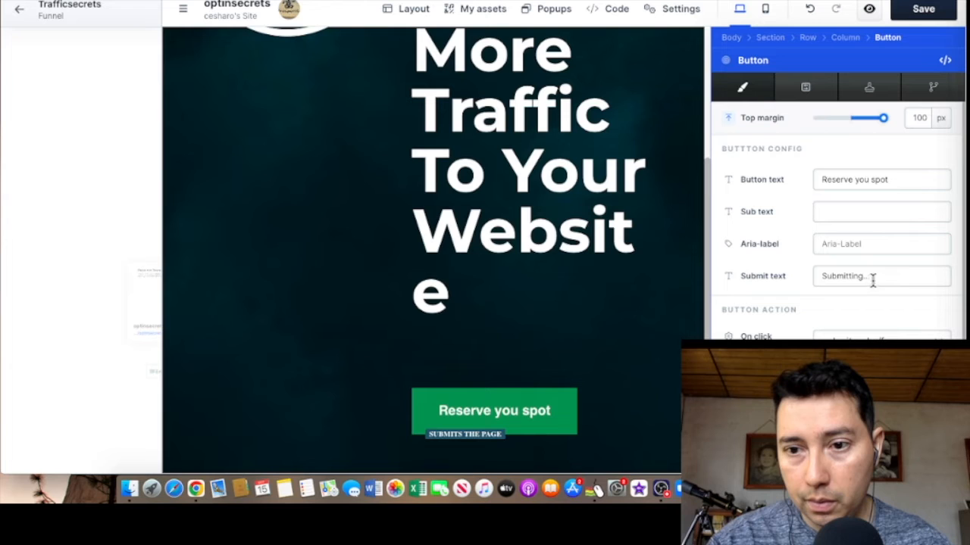
left_click(878, 277)
left_click(833, 336)
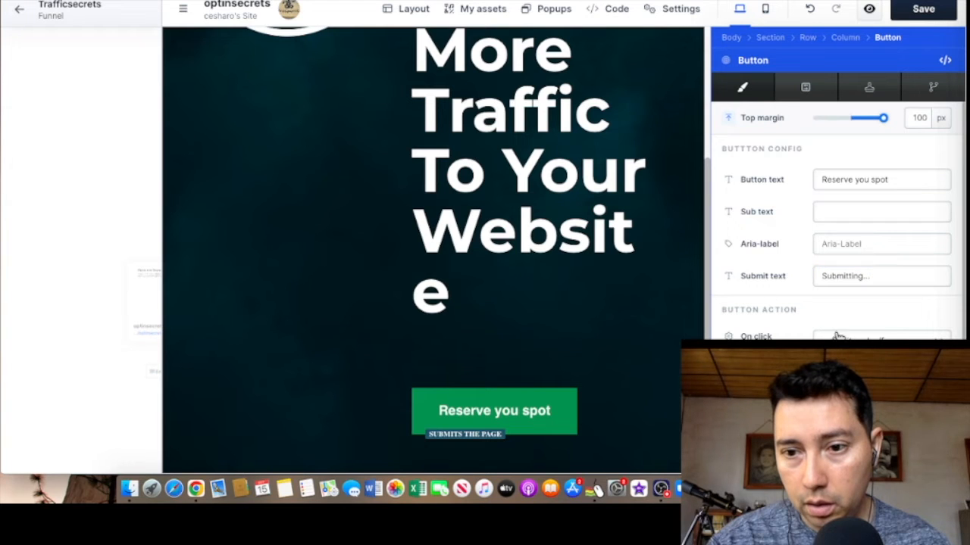
left_click(863, 256)
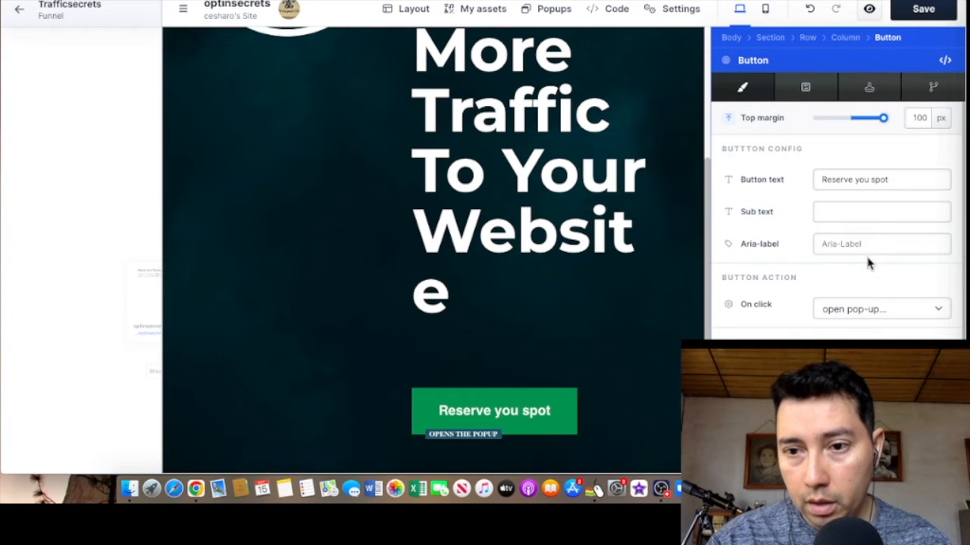
scroll(606, 296, "down", 1)
scroll(605, 291, "down", 2)
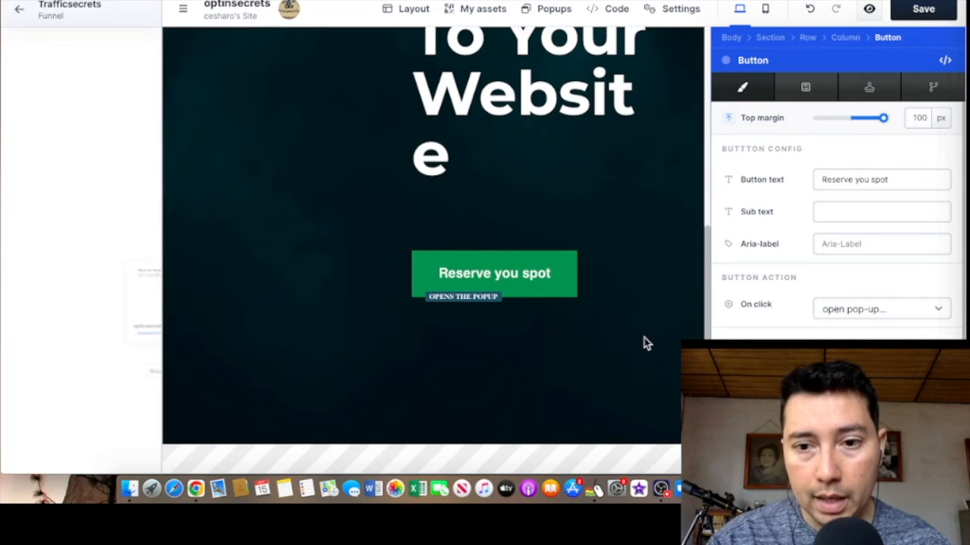
Step: Save the edited opt-in page and open its preview
left_click(572, 324)
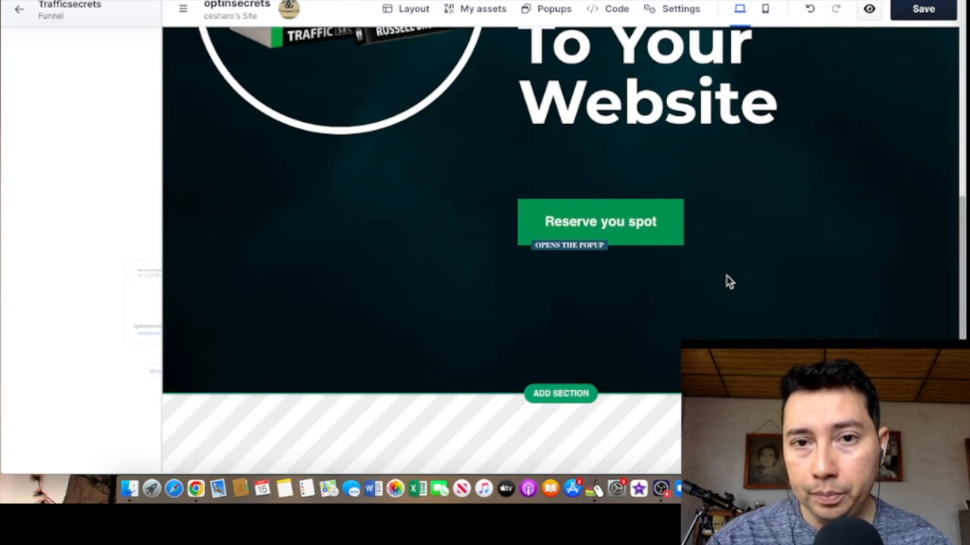
left_click(925, 9)
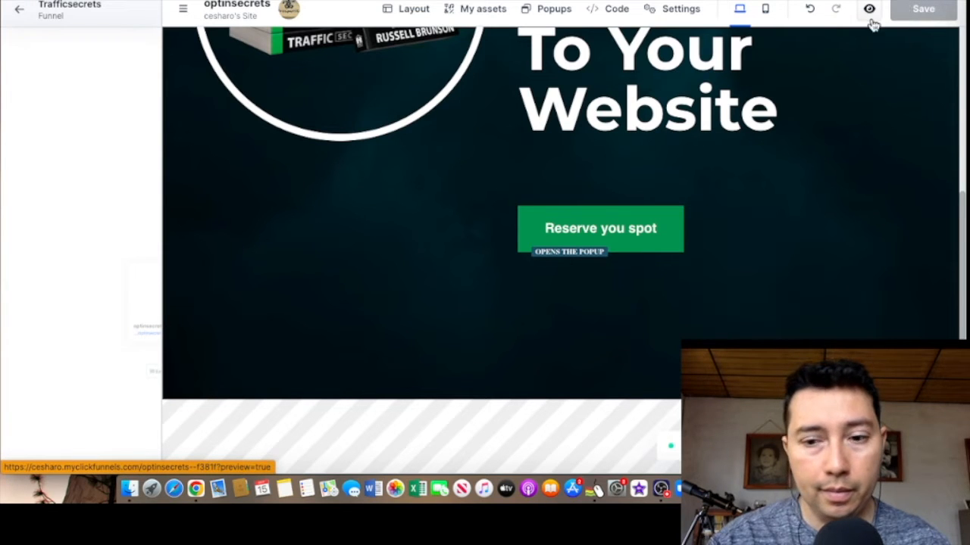
left_click(871, 12)
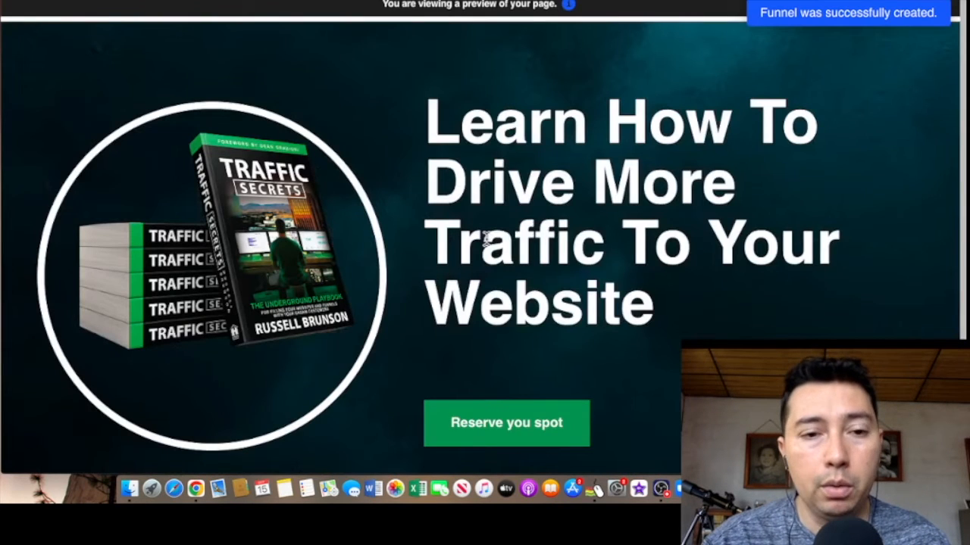
Step: Examine the previewed hero section and test the "Reserve you spot" button's pop-up with its email field, closing the preview when done
scroll(503, 222, "down", 3)
scroll(502, 222, "up", 3)
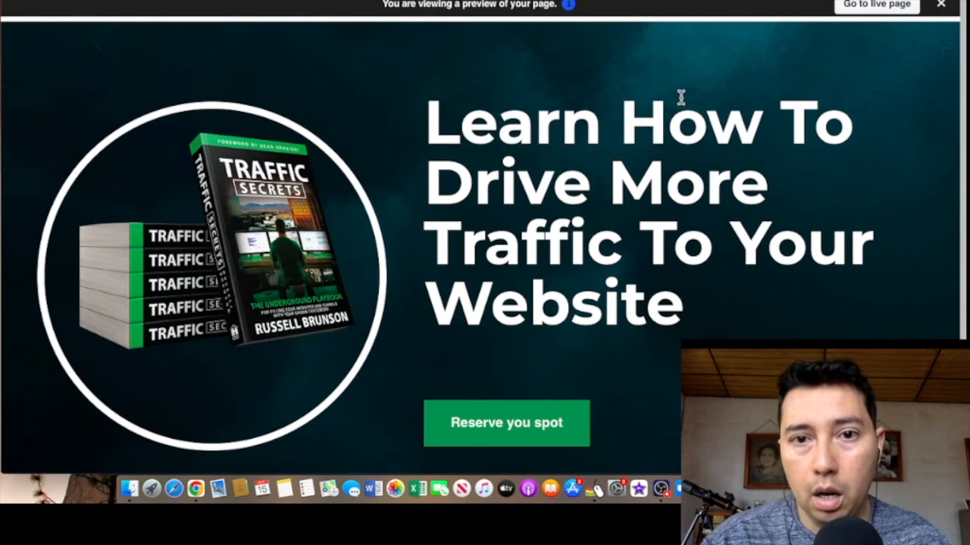
scroll(539, 274, "down", 3)
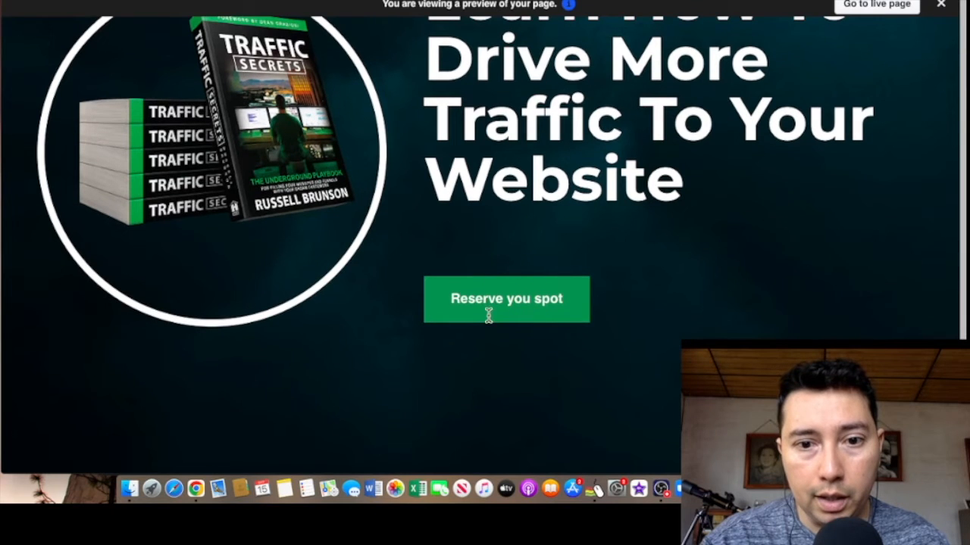
scroll(598, 269, "up", 3)
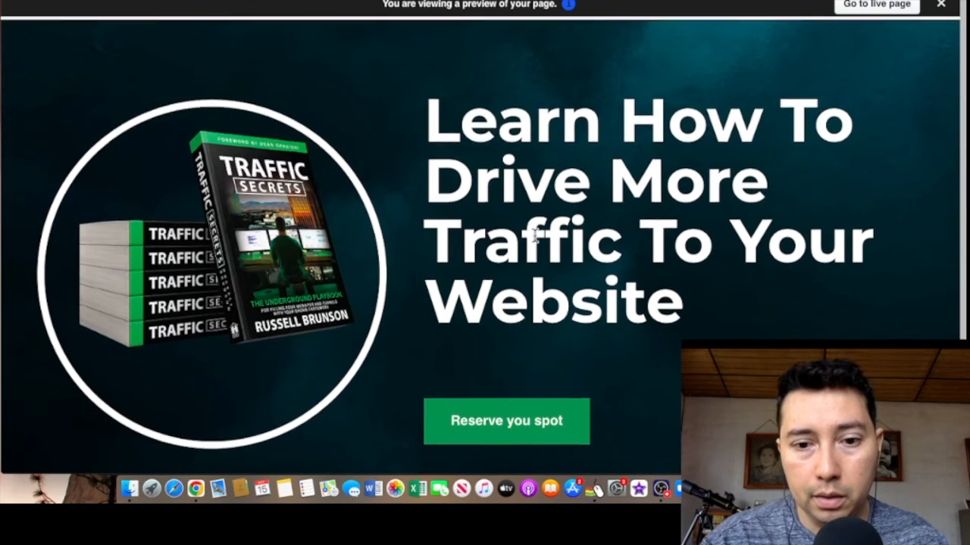
scroll(528, 250, "down", 3)
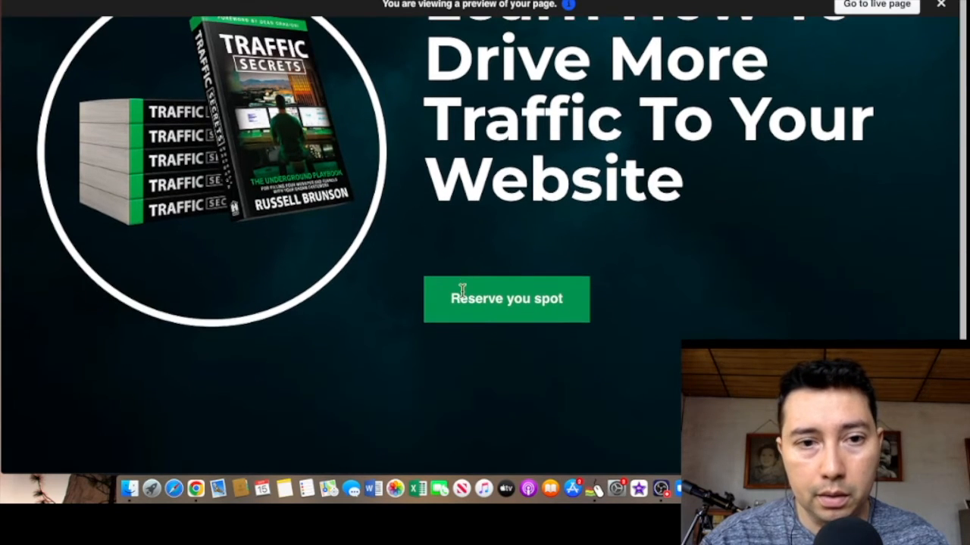
left_click(505, 300)
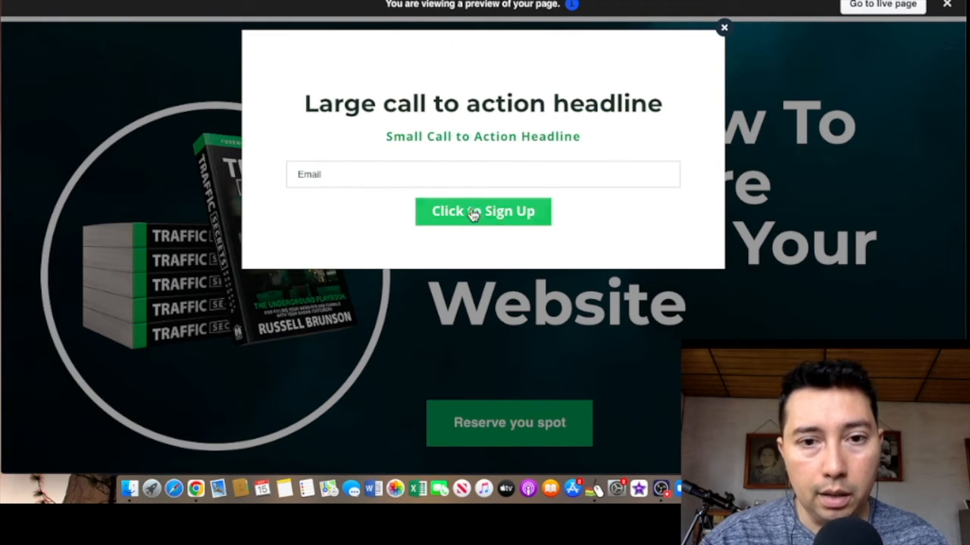
left_click(321, 174)
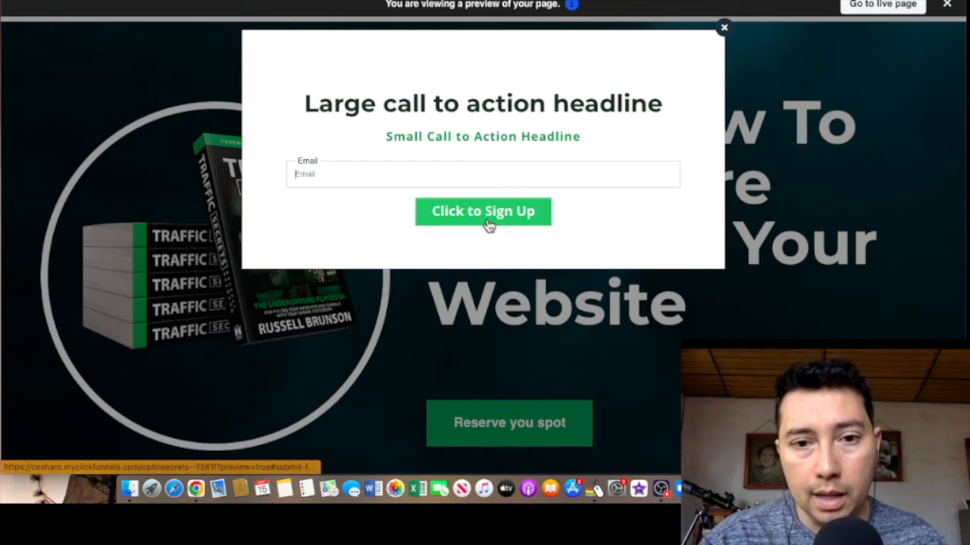
left_click(723, 28)
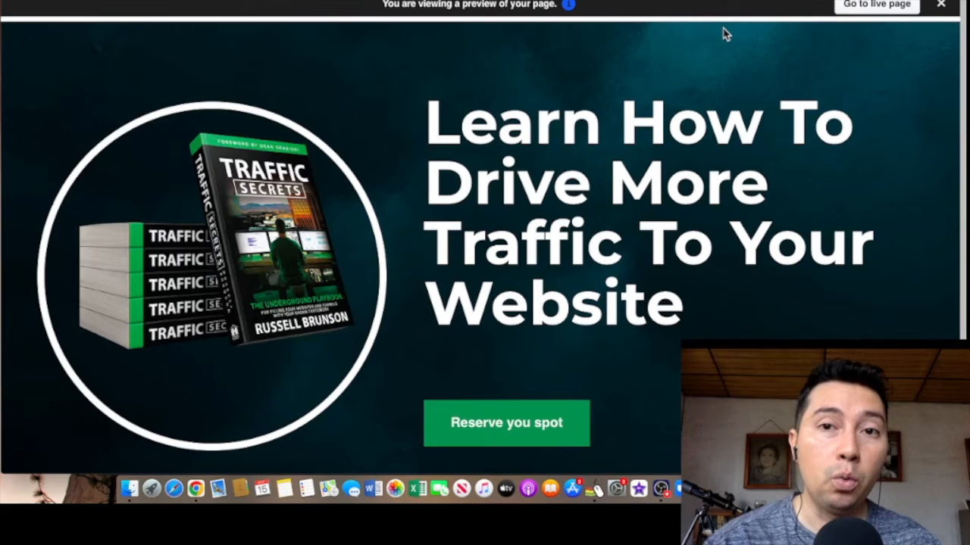
key("super+w")
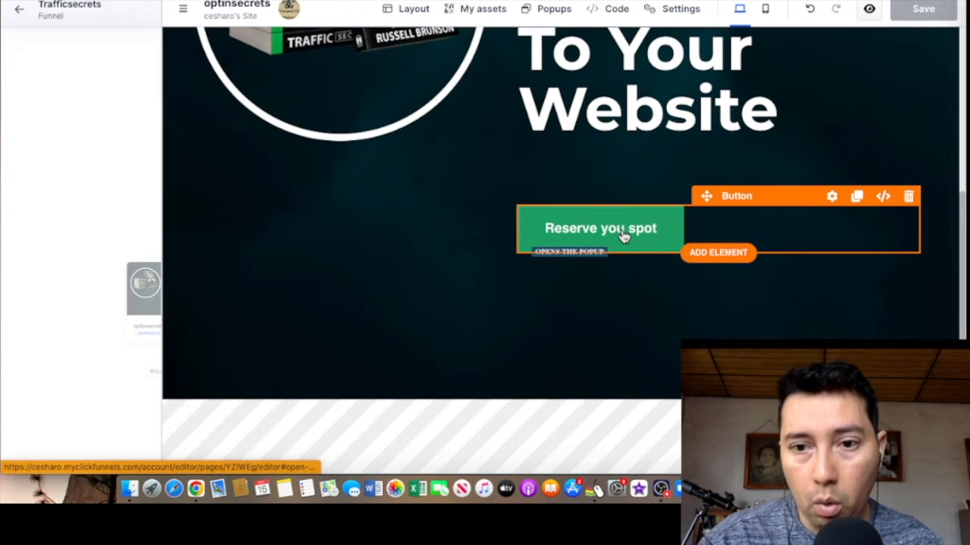
Step: Show the opt-in pop-up in the page editor and replace its large headline with "Access to the Traffic Secrets"
left_click(623, 236)
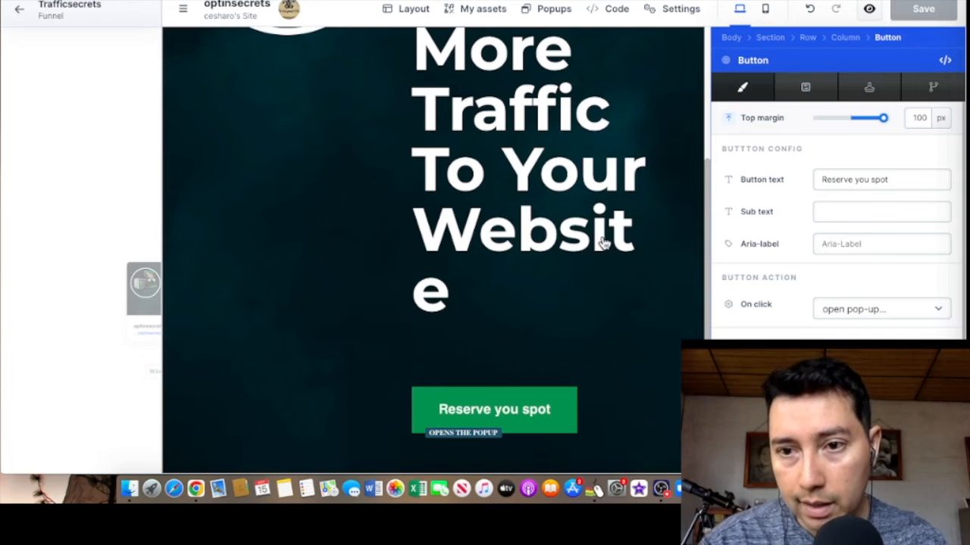
left_click(589, 318)
mouse_move(550, 12)
left_click(552, 37)
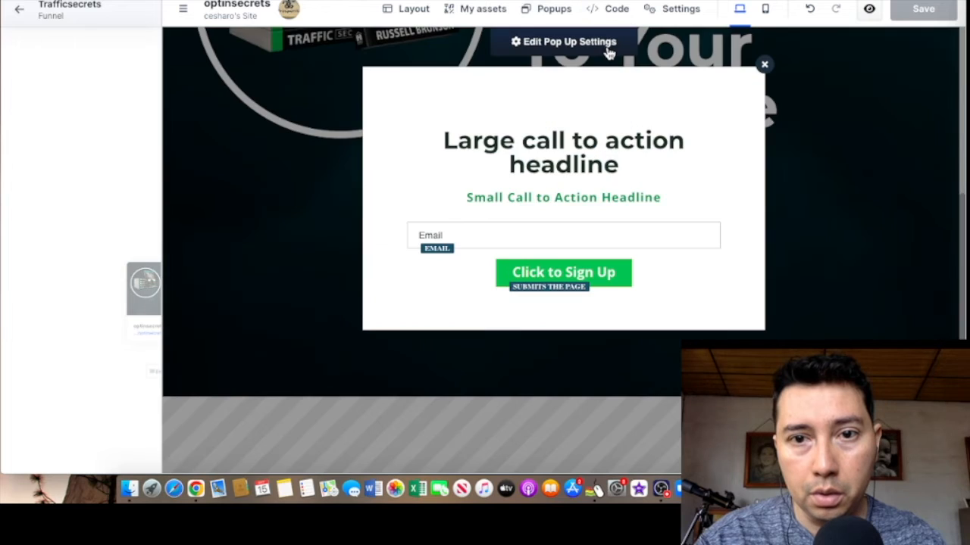
left_click(561, 168)
left_click(608, 165)
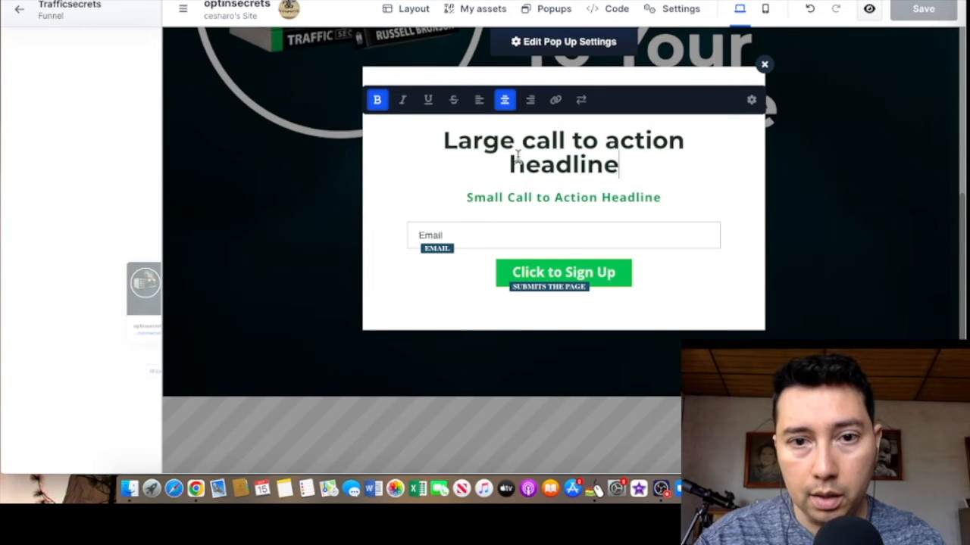
left_click_drag(609, 167, 444, 136)
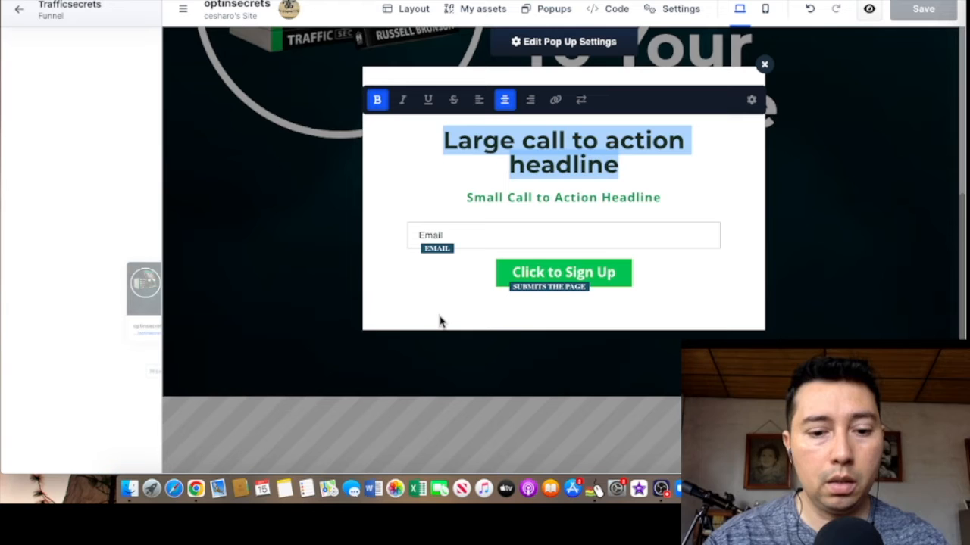
type("Access to the Secrete")
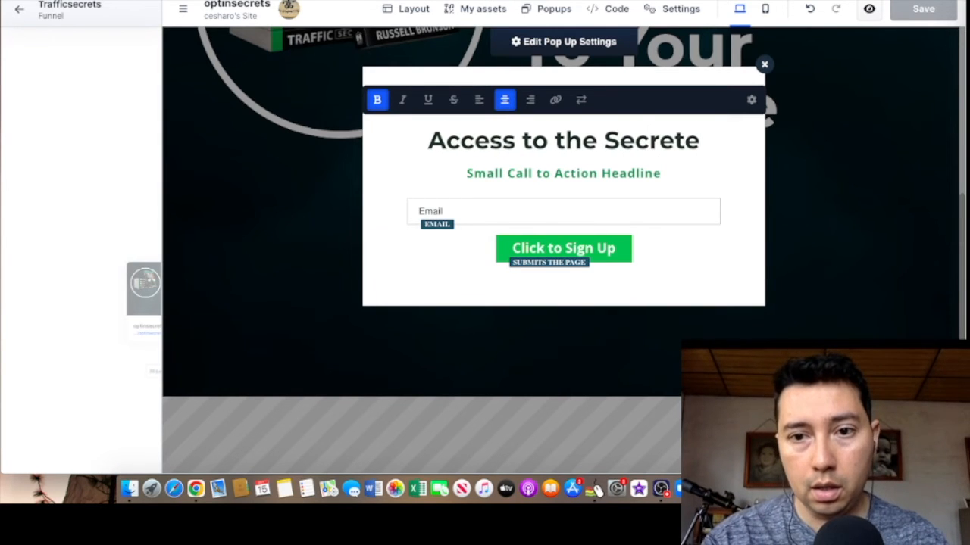
key("BackSpace")
type("s")
key("BackSpace")
key("BackSpace")
key("BackSpace")
key("BackSpace")
key("BackSpace")
key("BackSpace")
key("BackSpace")
type("Traffic s")
key("BackSpace")
type("Secrete")
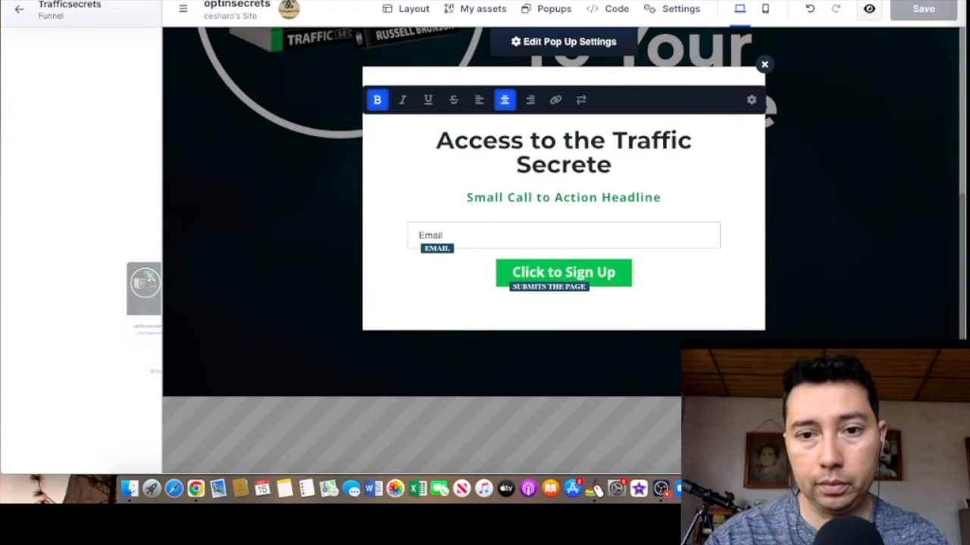
key("BackSpace")
type("s")
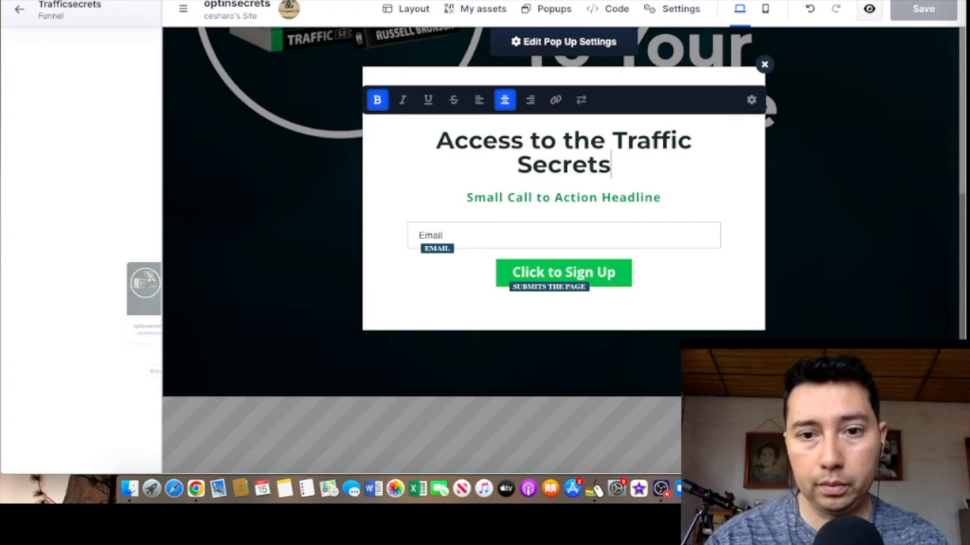
Step: Replace the pop-up's small headline with "Put your best information" and save the page
left_click(647, 199)
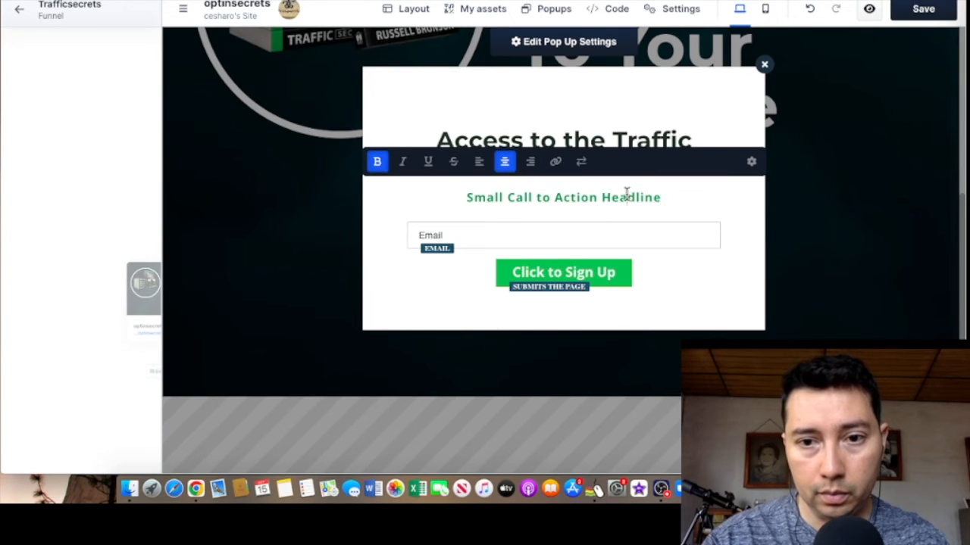
left_click_drag(659, 197, 468, 198)
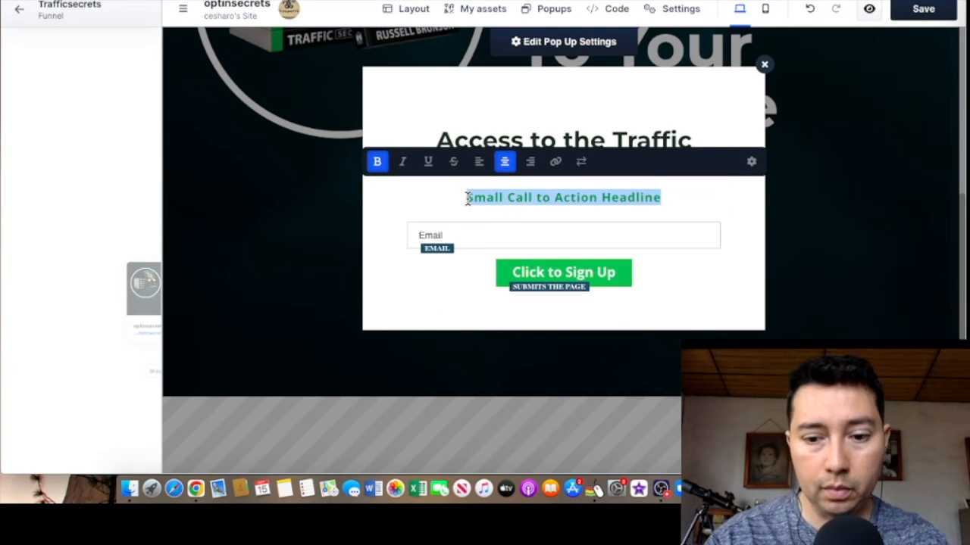
type("Put your best information")
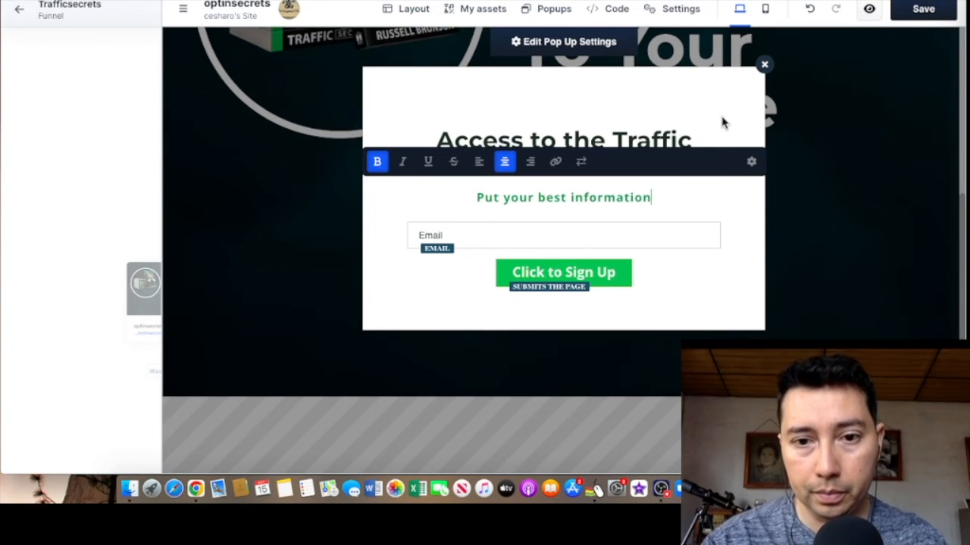
left_click(764, 66)
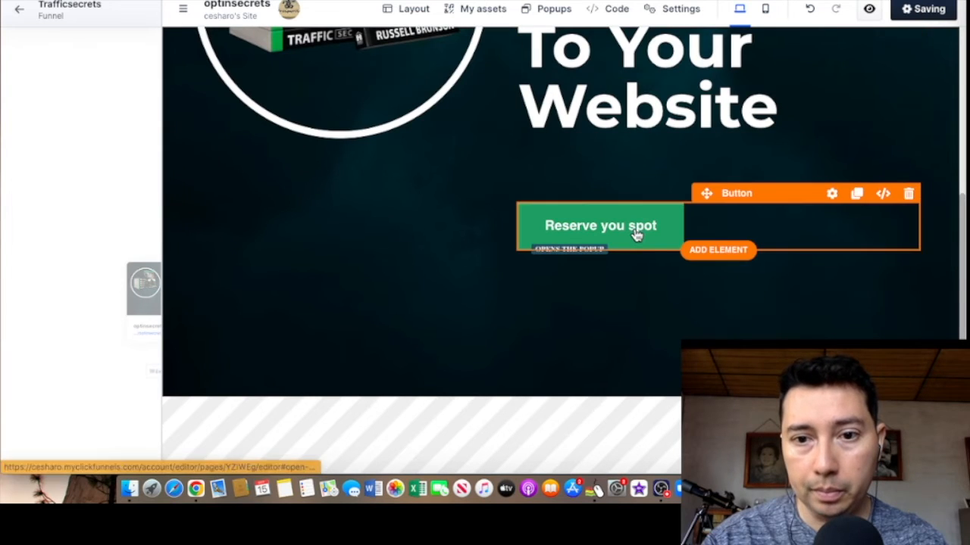
Step: Show the pop-up again and set its sign-up button text to "Click here to Access"
left_click(636, 229)
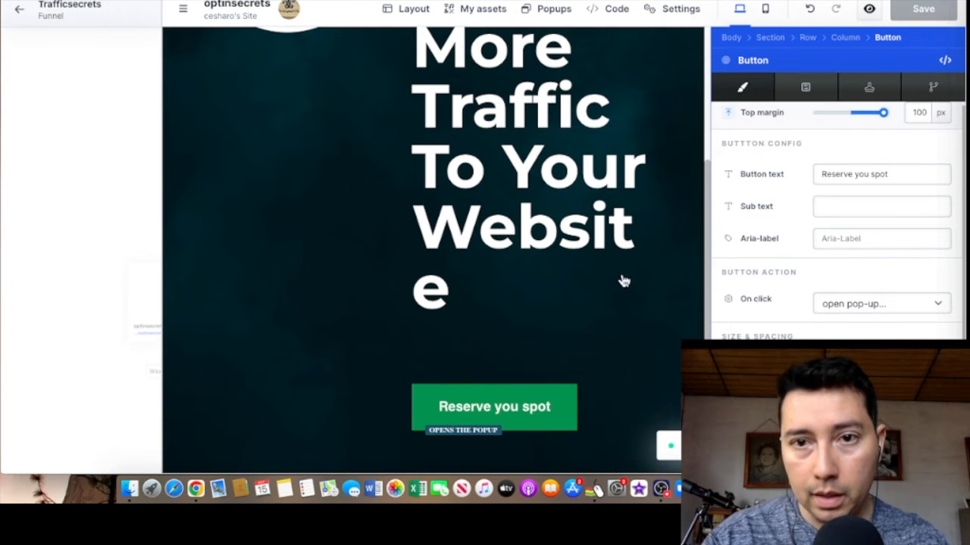
left_click(557, 8)
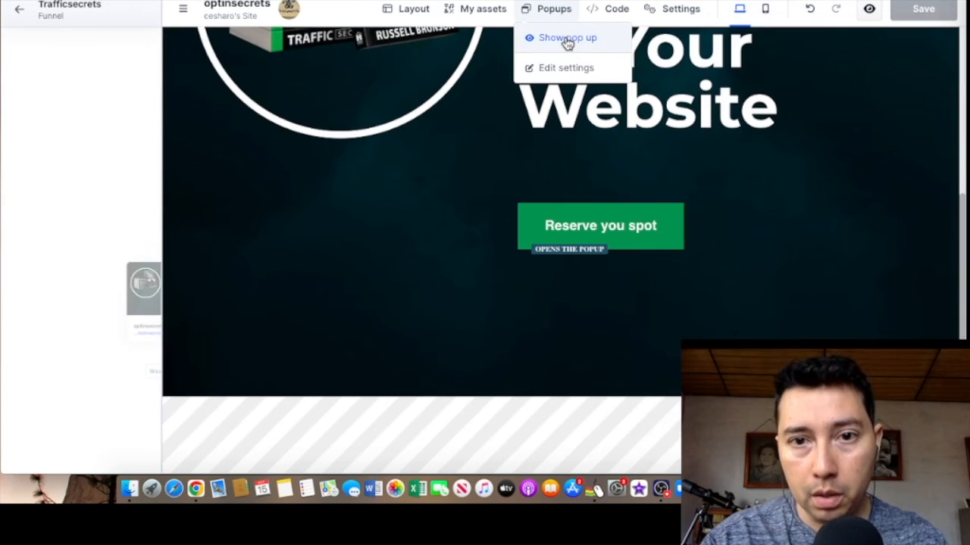
left_click(568, 38)
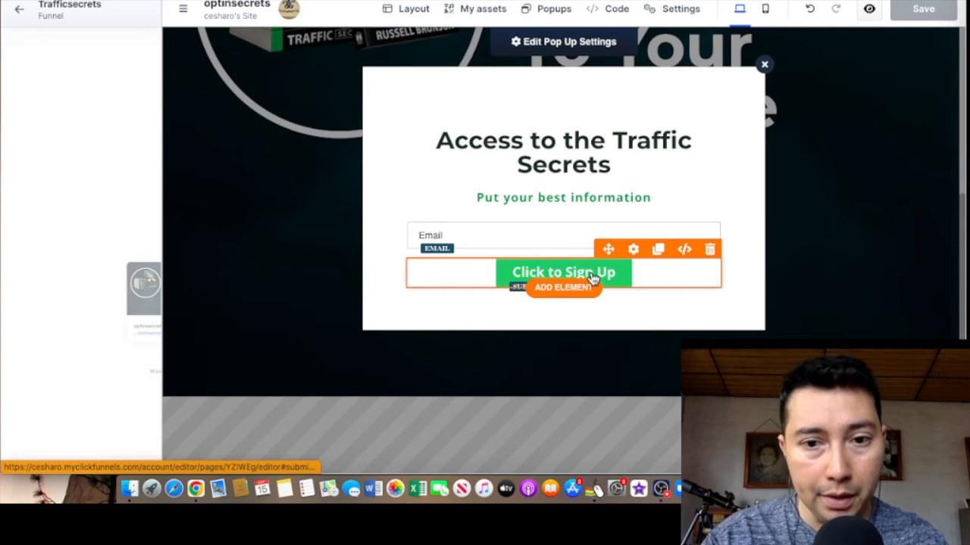
left_click(594, 274)
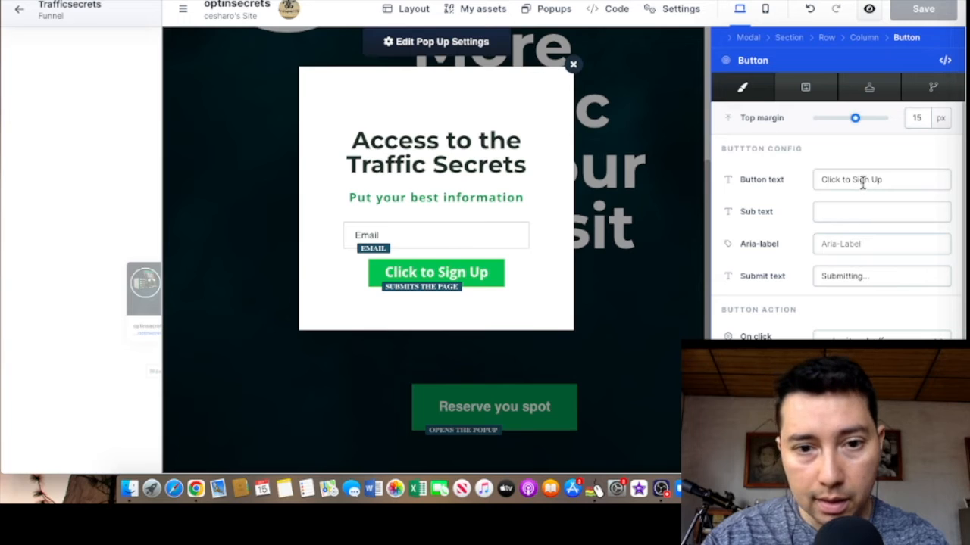
left_click_drag(899, 182, 846, 180)
type("Access")
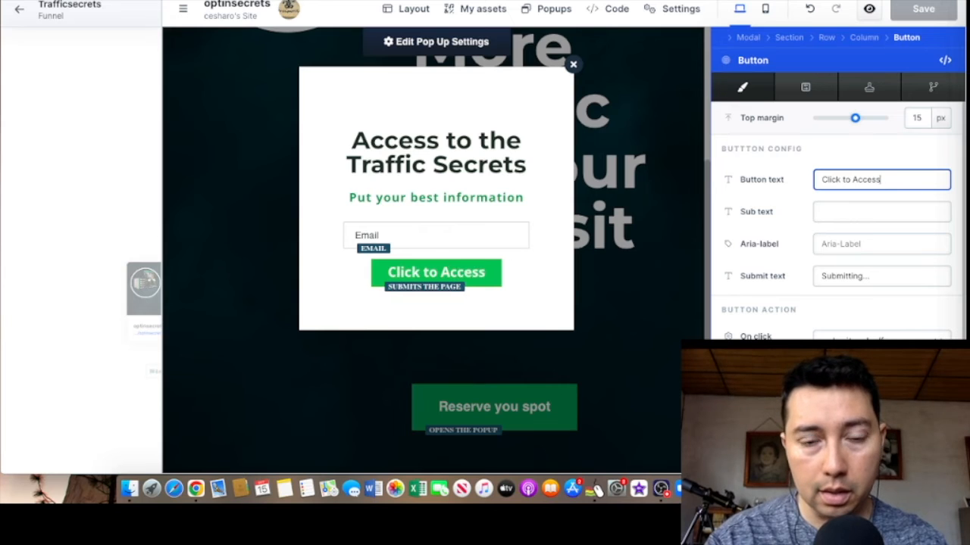
left_click(838, 178)
type("here")
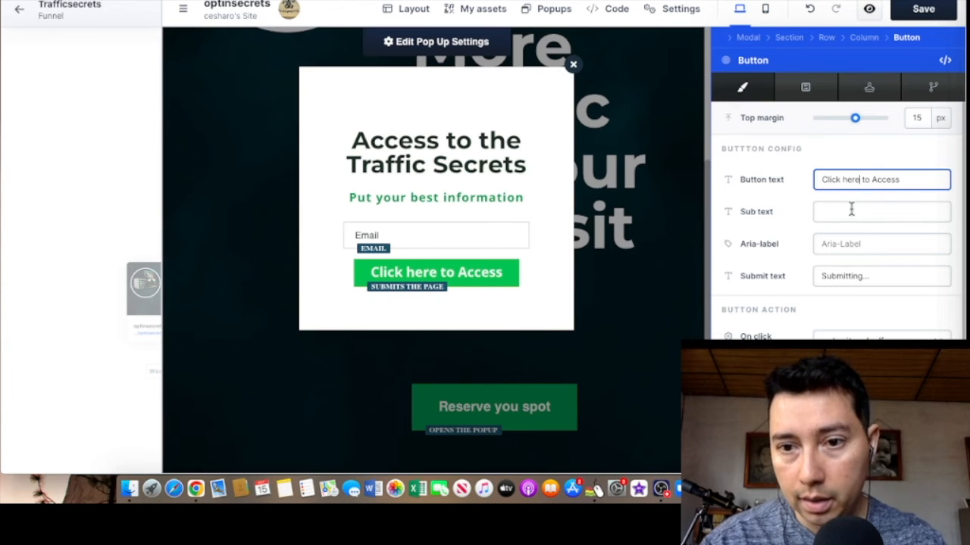
Step: Set the pop-up button's click action to "go to..."
scroll(855, 209, "down", 3)
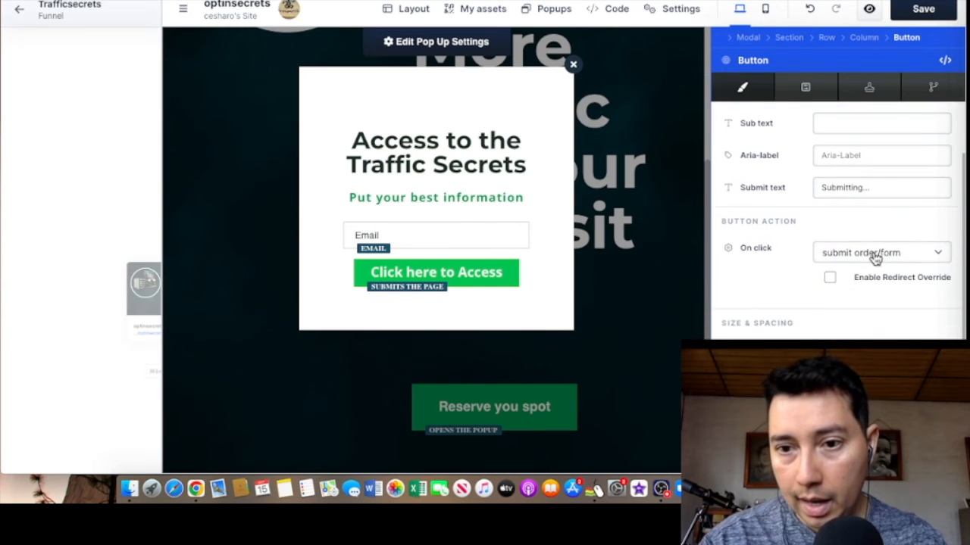
left_click(878, 256)
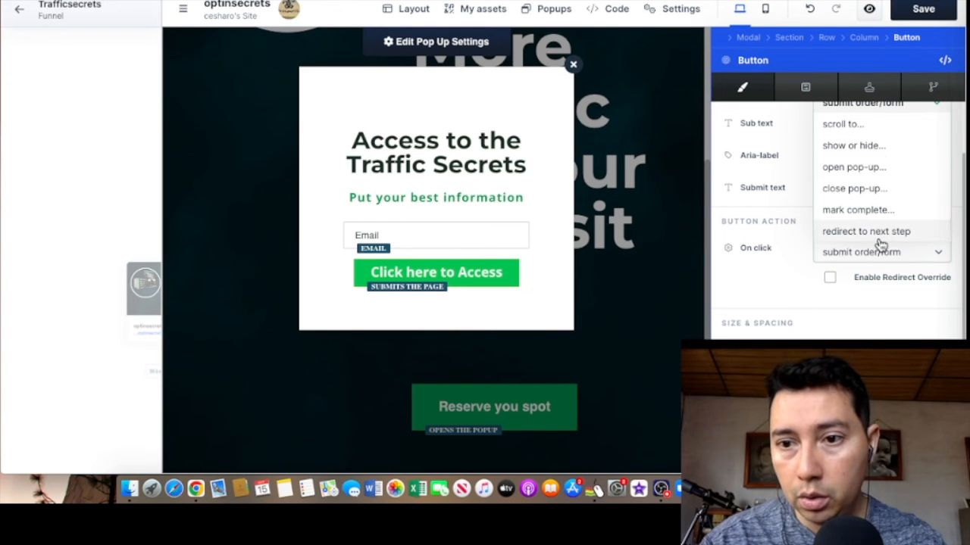
scroll(881, 239, "up", 1)
scroll(871, 142, "up", 2)
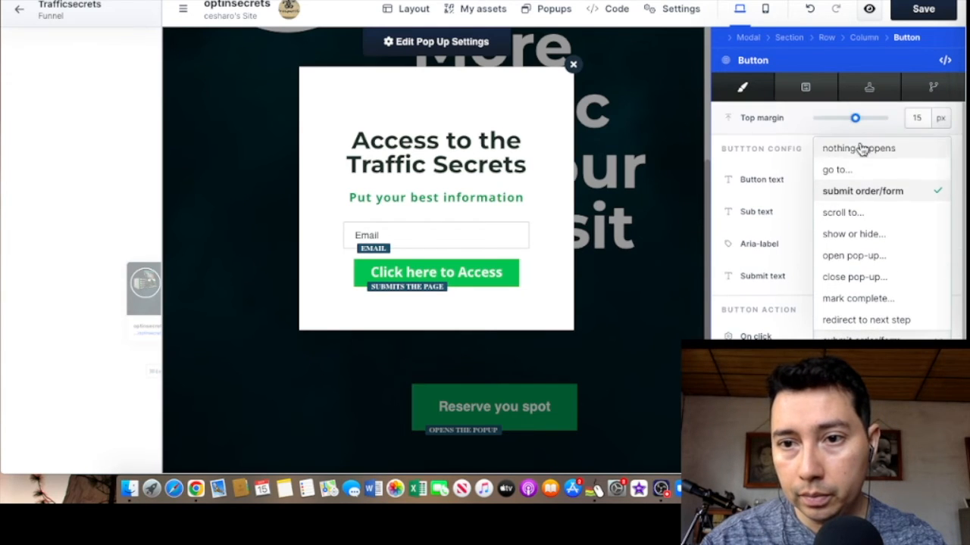
left_click(860, 171)
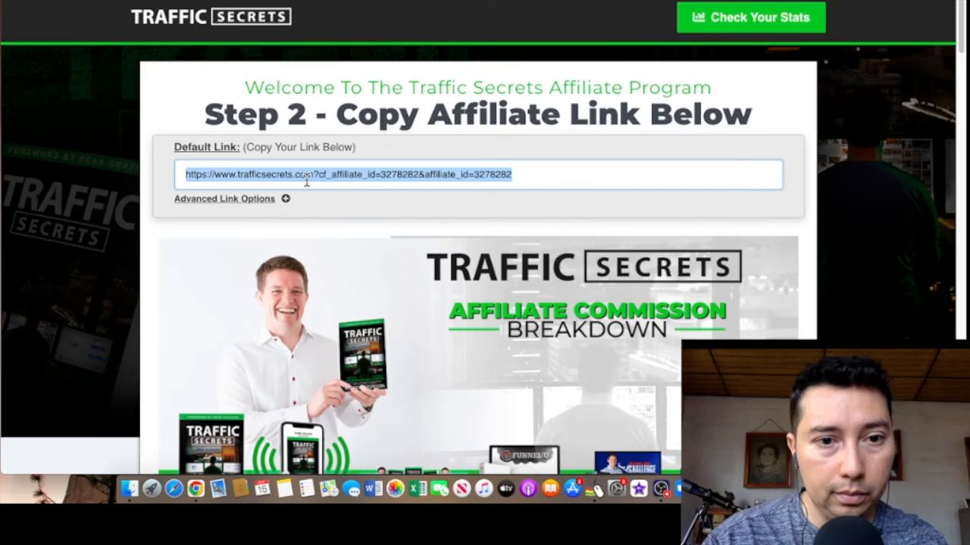
Step: Copy the default Traffic Secrets affiliate link and paste it as the custom URL of the pop-up button's click action
right_click(311, 178)
left_click(338, 270)
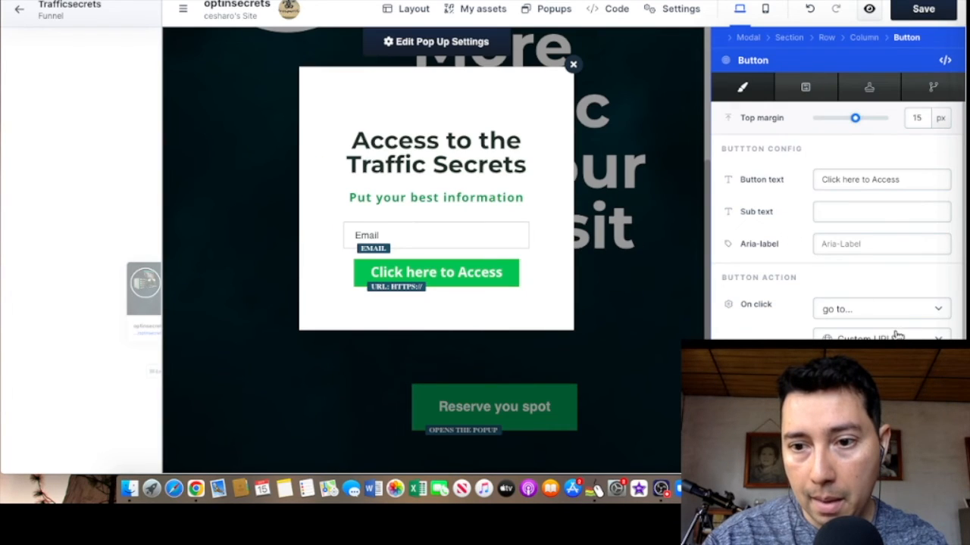
left_click(894, 311)
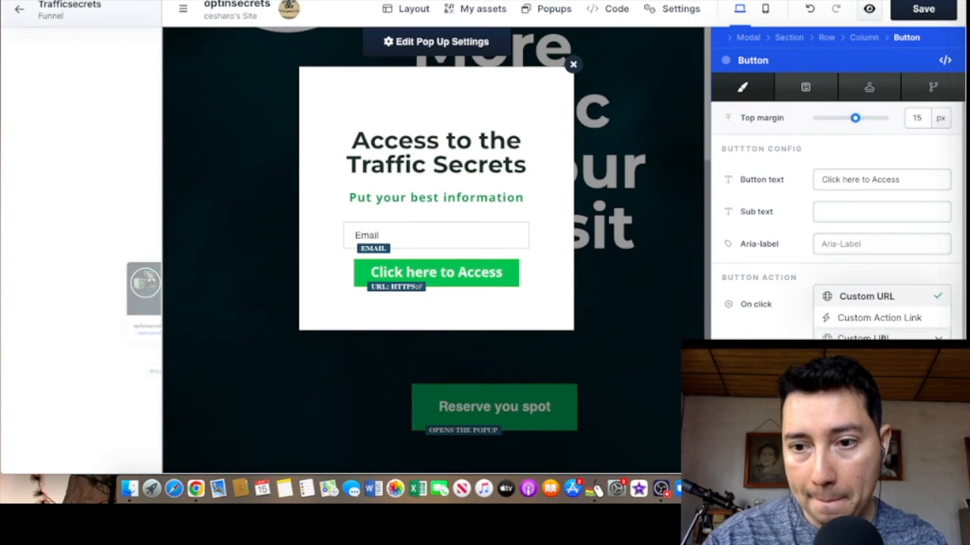
left_click(883, 339)
right_click(890, 369)
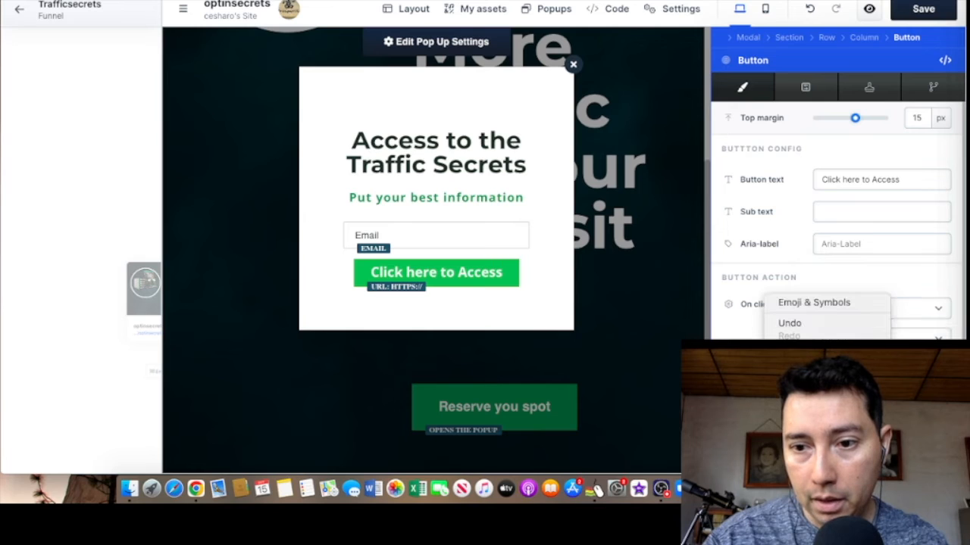
left_click(833, 384)
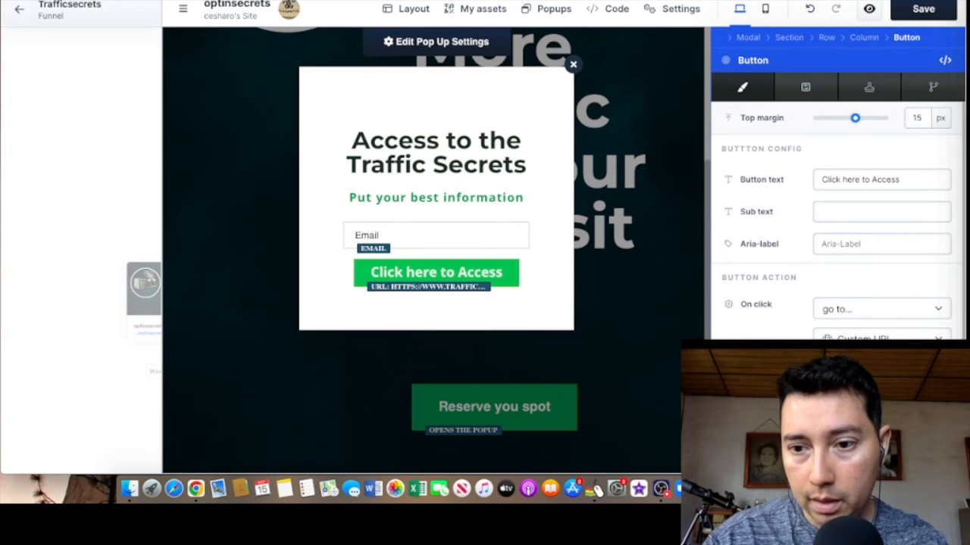
Step: Check the pop-up button's click action settings and read the pasted custom URL through to its end
scroll(907, 286, "down", 5)
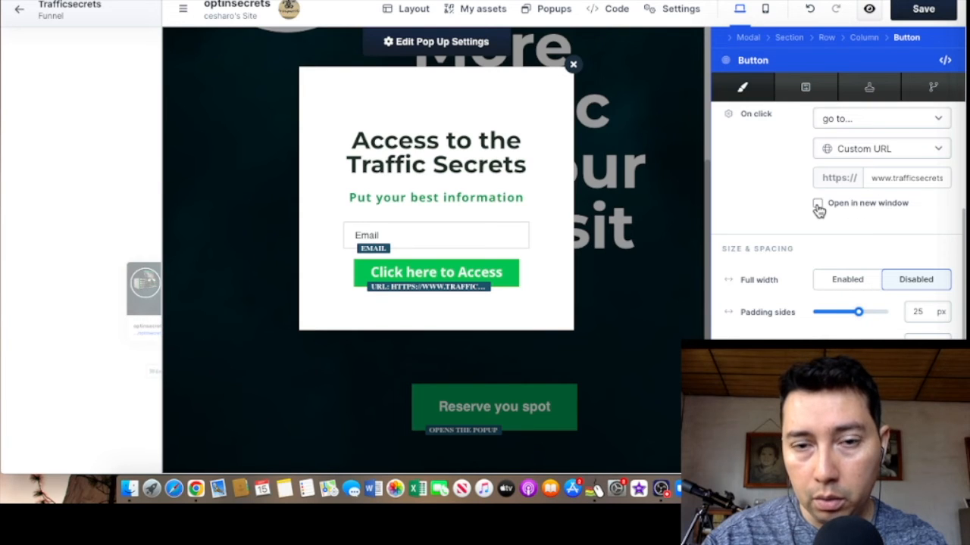
scroll(818, 212, "up", 2)
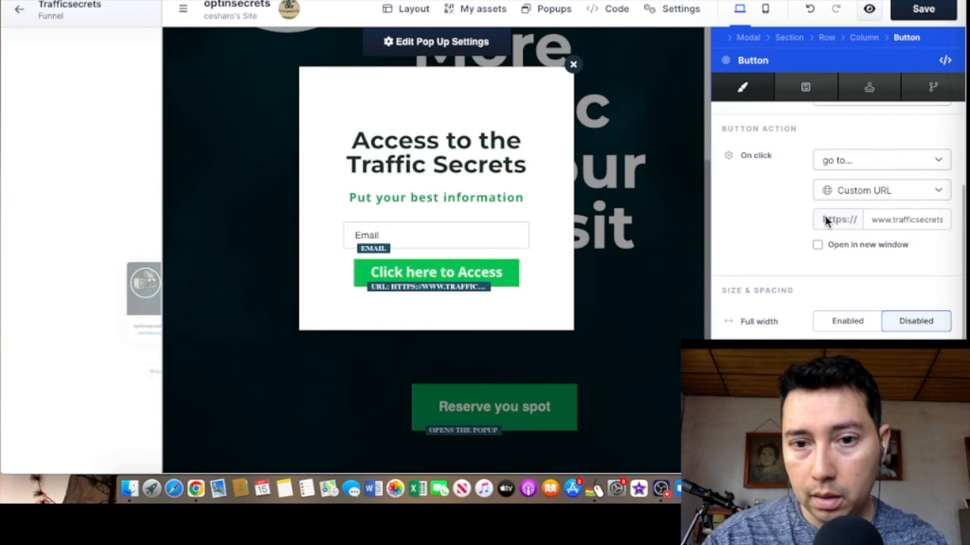
scroll(825, 220, "up", 3)
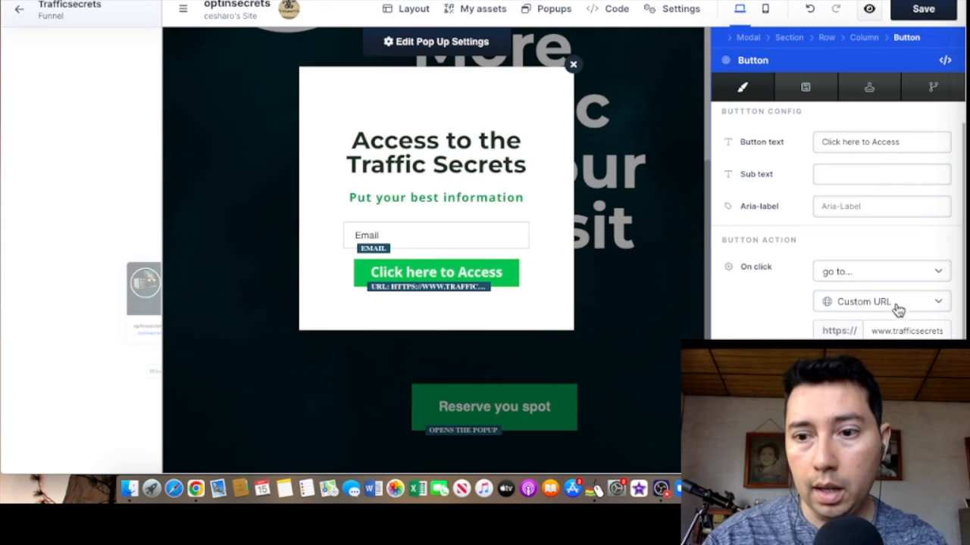
left_click_drag(887, 331, 945, 330)
left_click(945, 331)
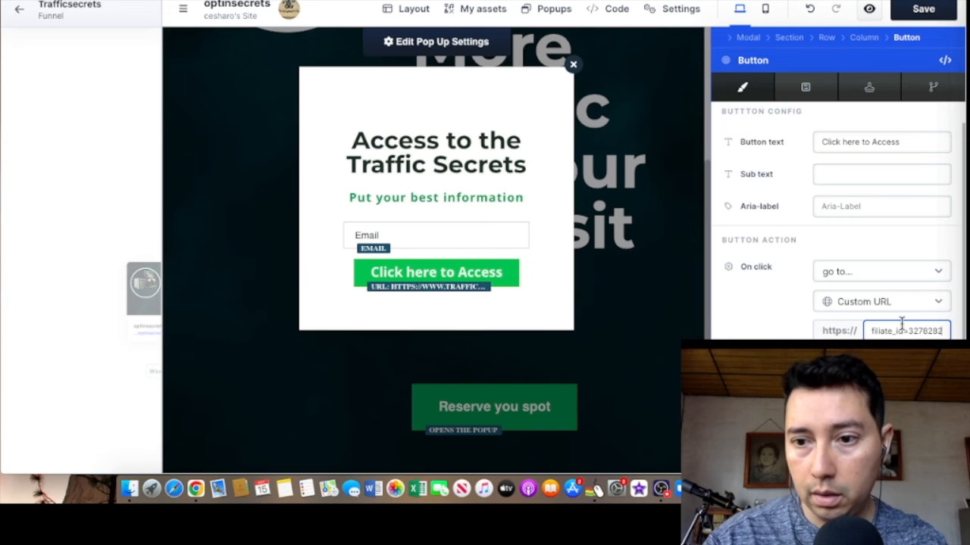
left_click(659, 305)
scroll(712, 299, "up", 1)
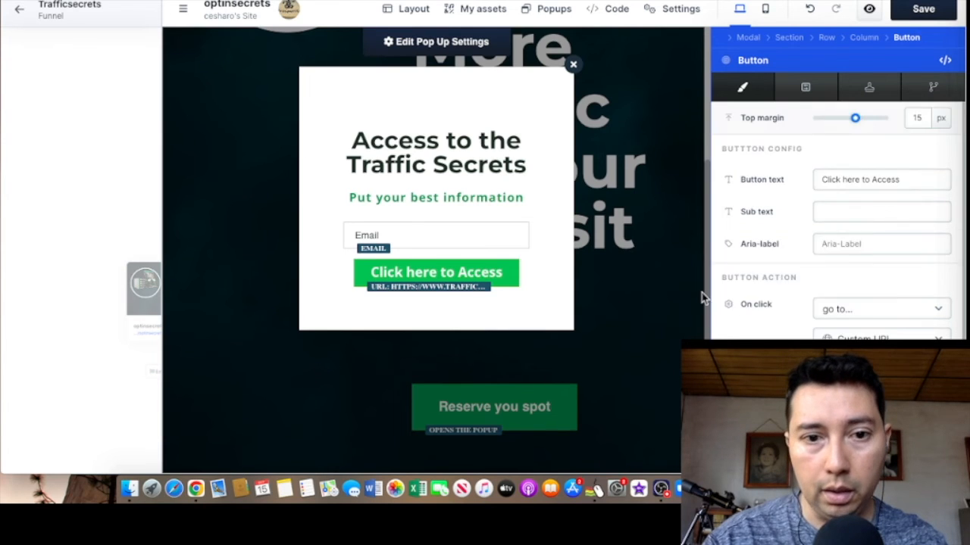
Step: Preview the opt-in page, open its pop-up to check it, and return to the page editor
left_click(686, 300)
scroll(802, 289, "up", 2)
scroll(828, 190, "up", 2)
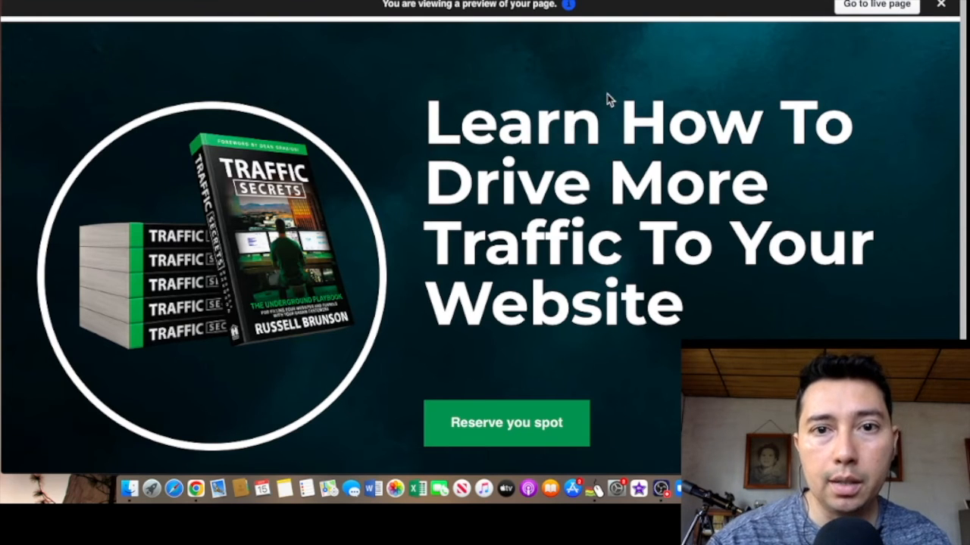
left_click(522, 357)
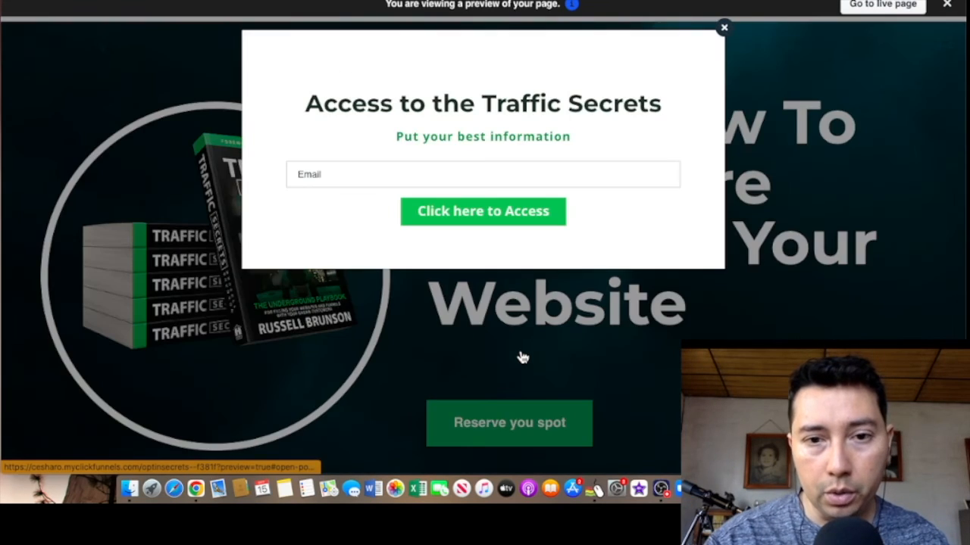
left_click(724, 28)
left_click(530, 1)
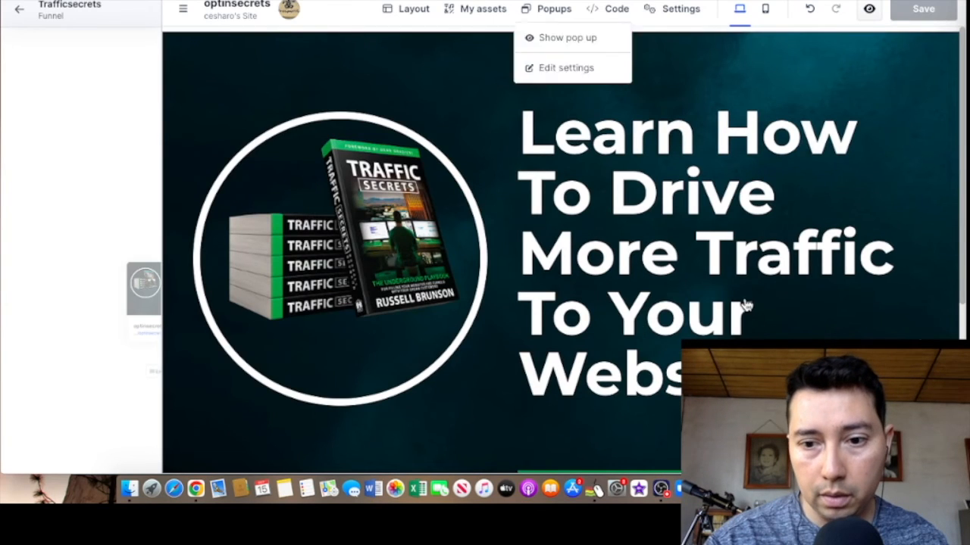
Step: Correct the hero button's text to "Reserve your spot" and save the page
scroll(741, 308, "down", 3)
left_click(620, 350)
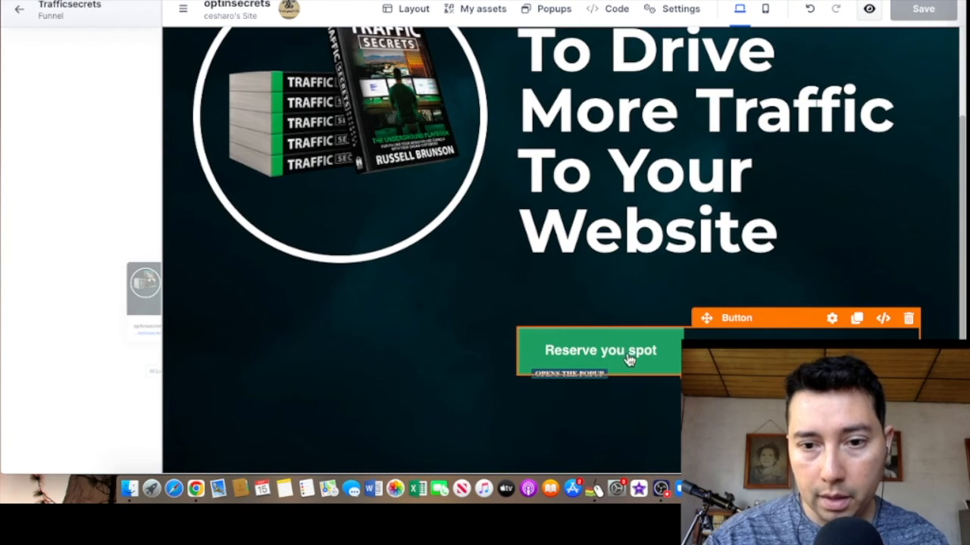
left_click(622, 353)
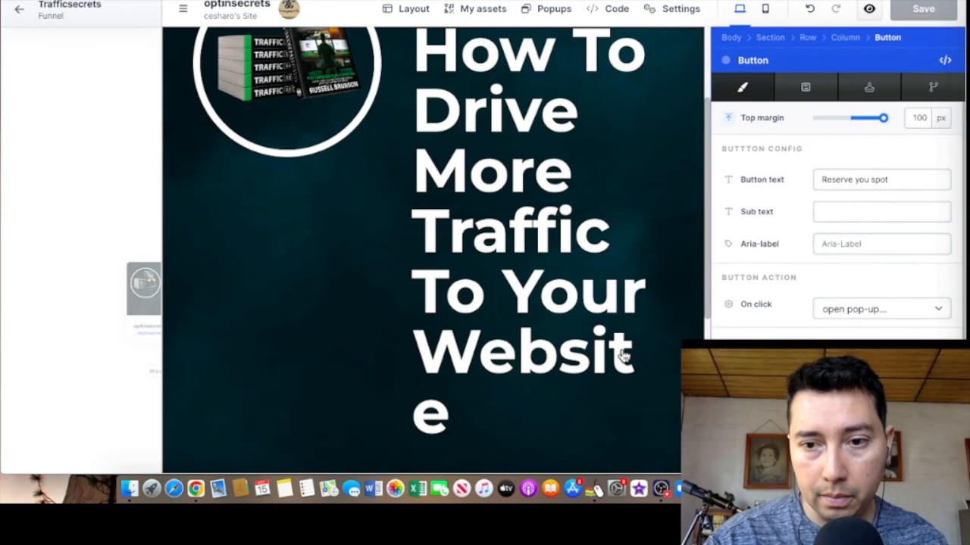
left_click_drag(868, 184, 859, 232)
key("Left")
type("r")
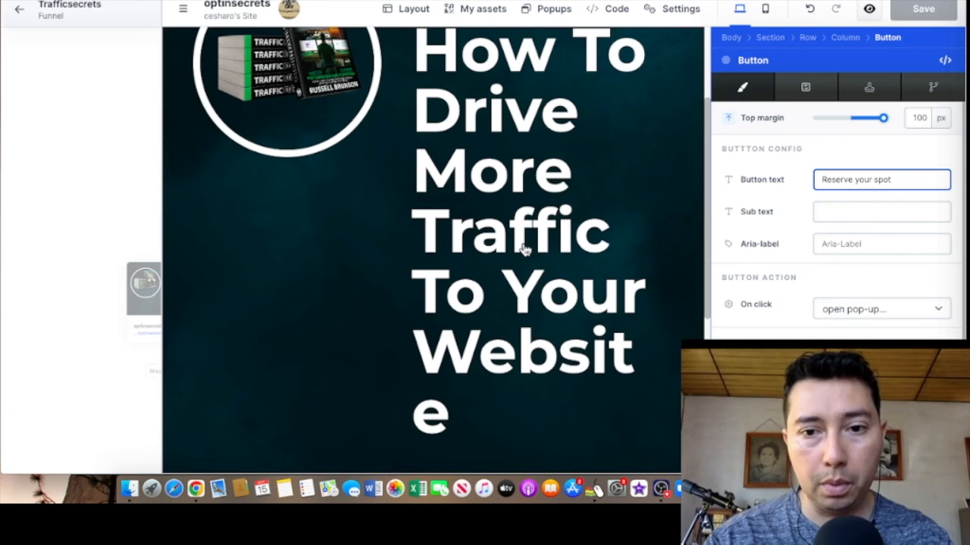
left_click(765, 188)
left_click(656, 190)
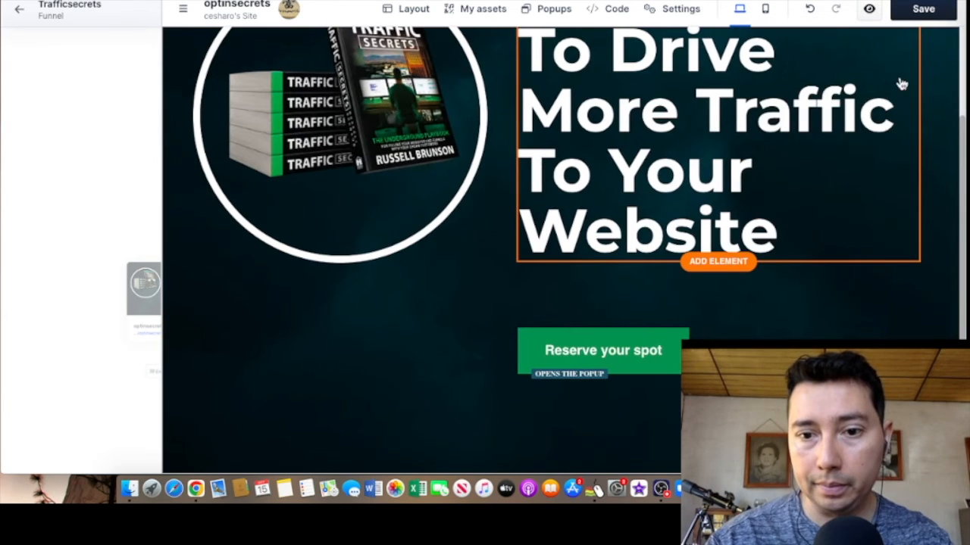
left_click(950, 14)
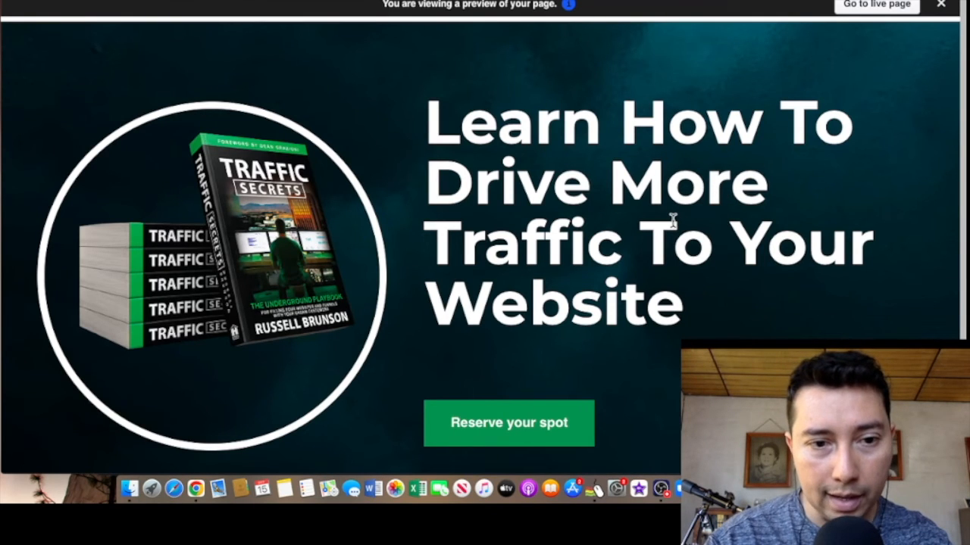
Step: Test the previewed page by opening the pop-up, entering a test e-mail address and following the "Click here to Access" button
scroll(770, 246, "down", 2)
scroll(768, 251, "up", 2)
scroll(909, 272, "down", 4)
scroll(904, 303, "up", 4)
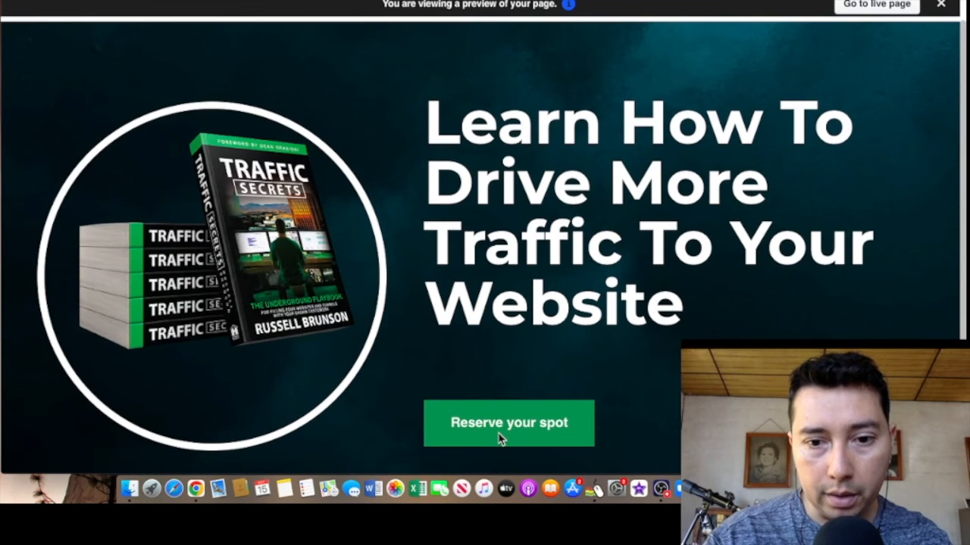
scroll(531, 362, "down", 4)
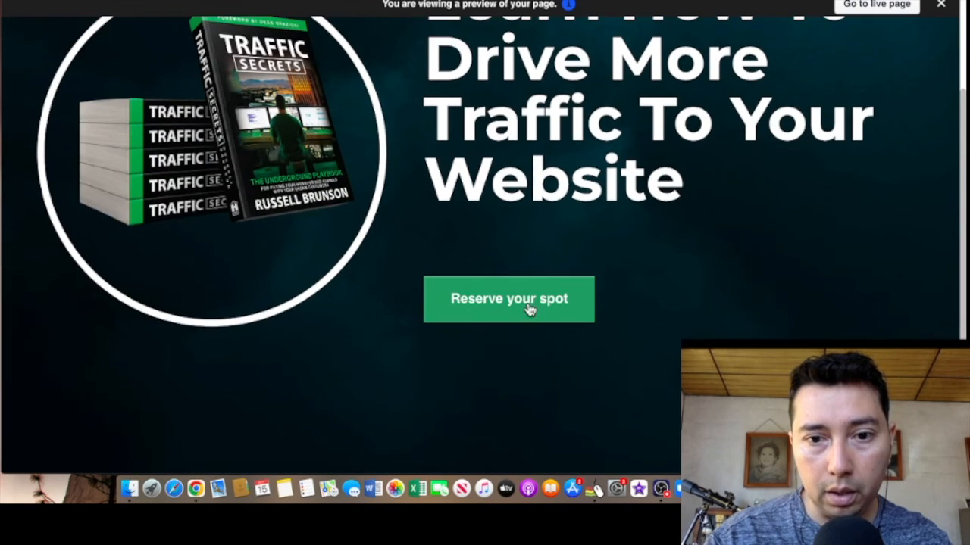
left_click(529, 309)
left_click(419, 174)
type("test@gmail.com")
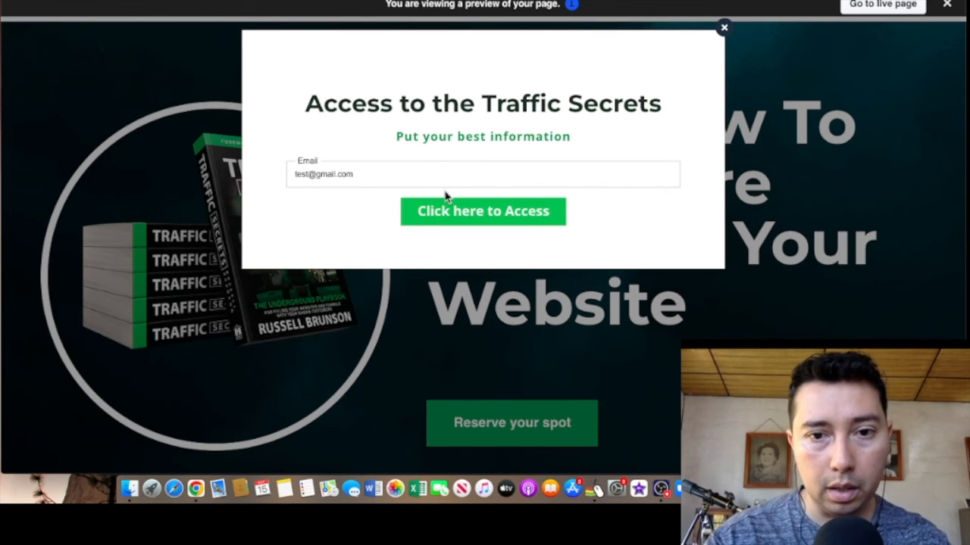
left_click(506, 218)
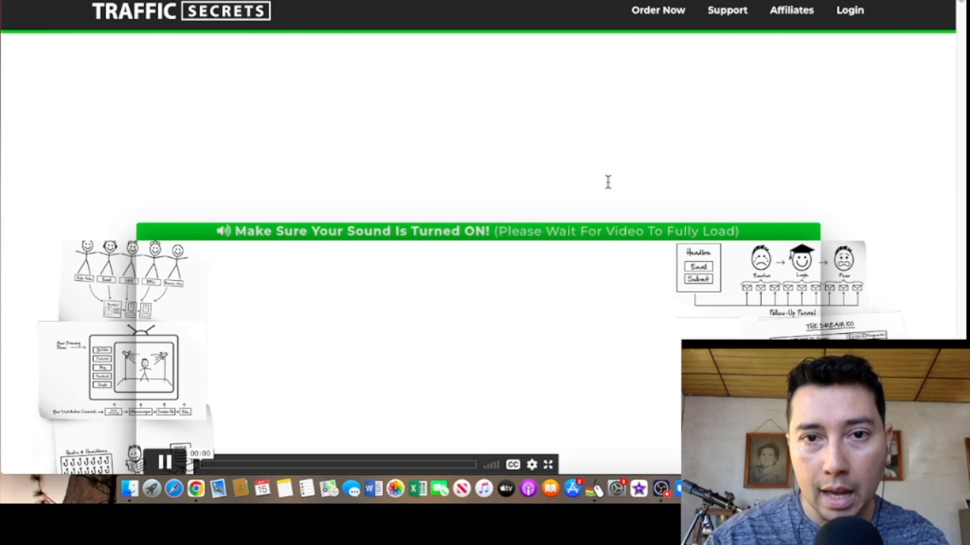
Step: Examine the Traffic Secrets sales page that the affiliate link leads to, including its video and sales copy
scroll(610, 183, "down", 10)
scroll(817, 252, "down", 3)
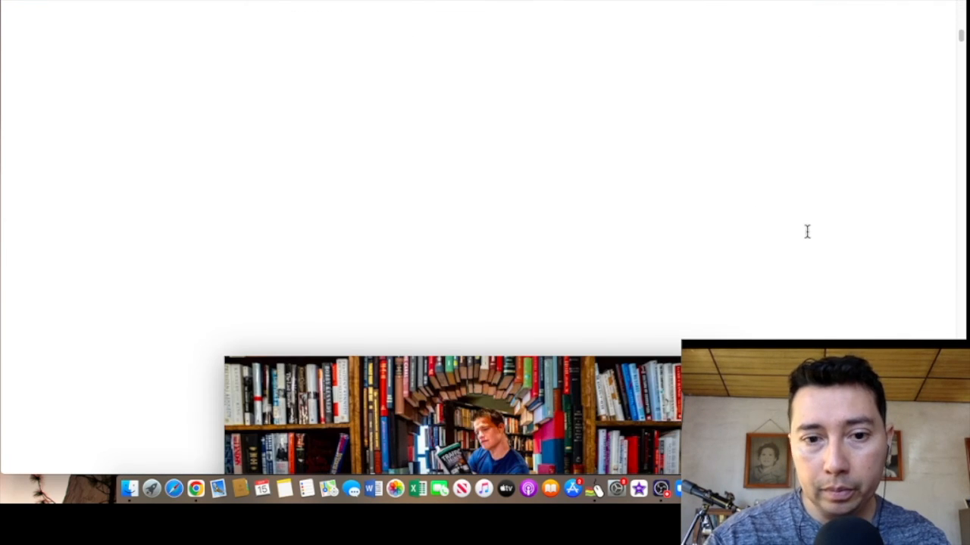
scroll(811, 233, "down", 8)
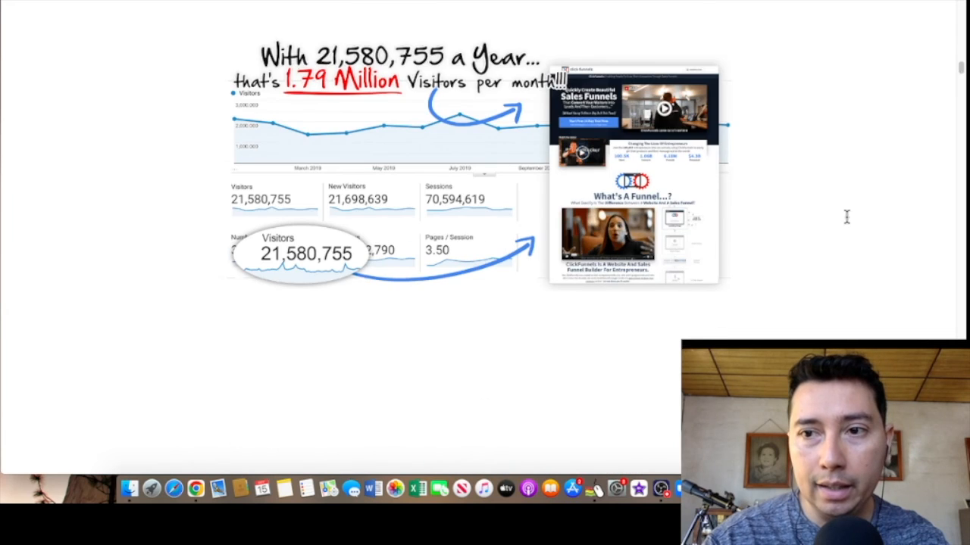
scroll(855, 218, "down", 5)
scroll(855, 225, "up", 10)
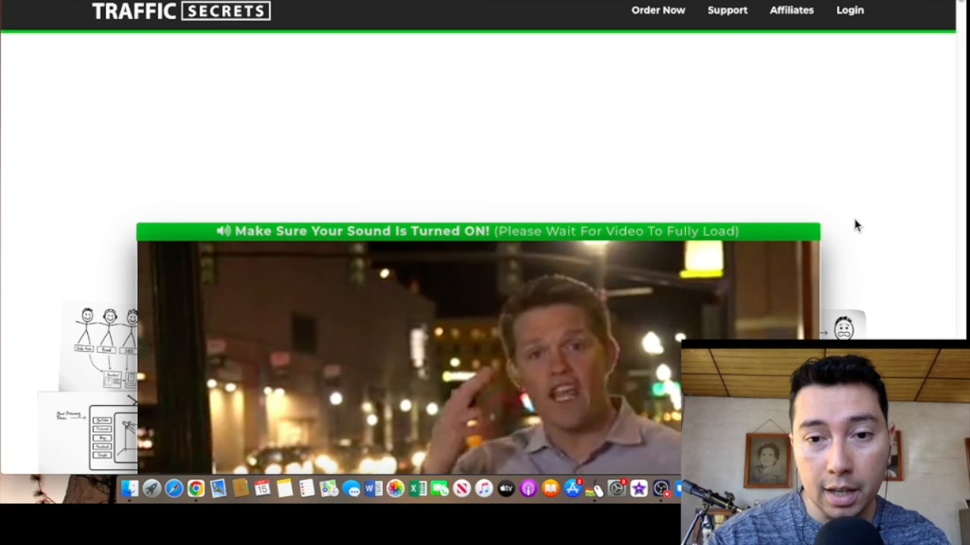
scroll(856, 225, "down", 15)
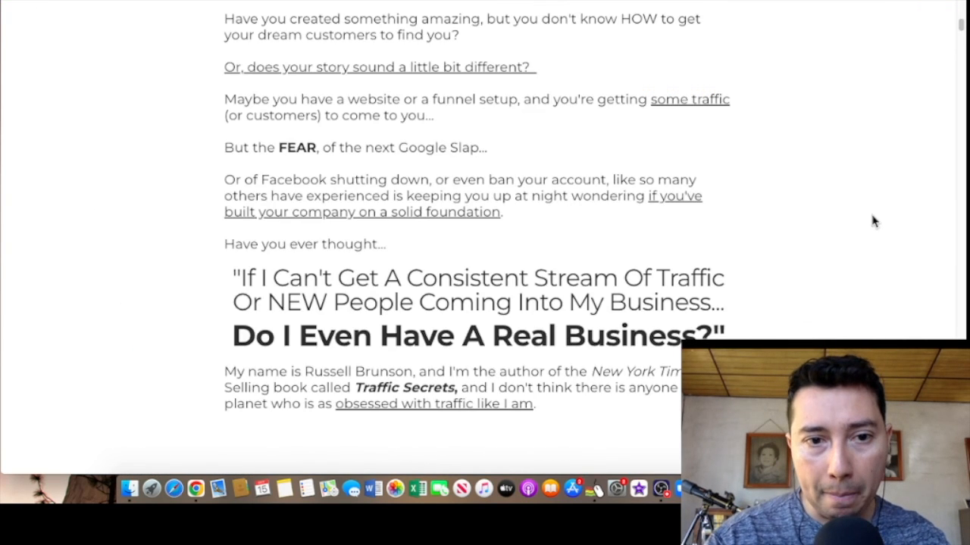
scroll(874, 220, "down", 5)
scroll(872, 219, "up", 8)
scroll(872, 219, "up", 15)
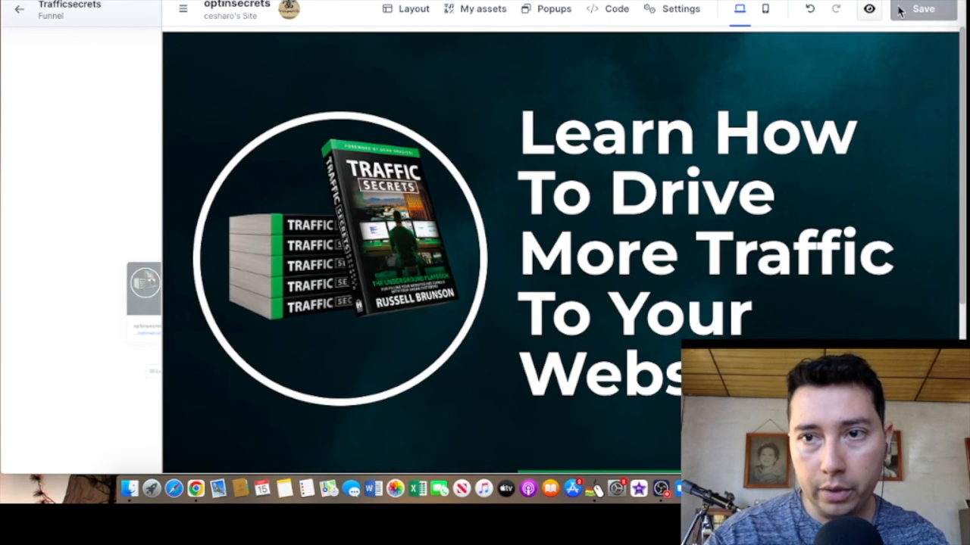
Step: Leave the page editor and return to the Trafficsecrets funnel's workflow overview
left_click(19, 13)
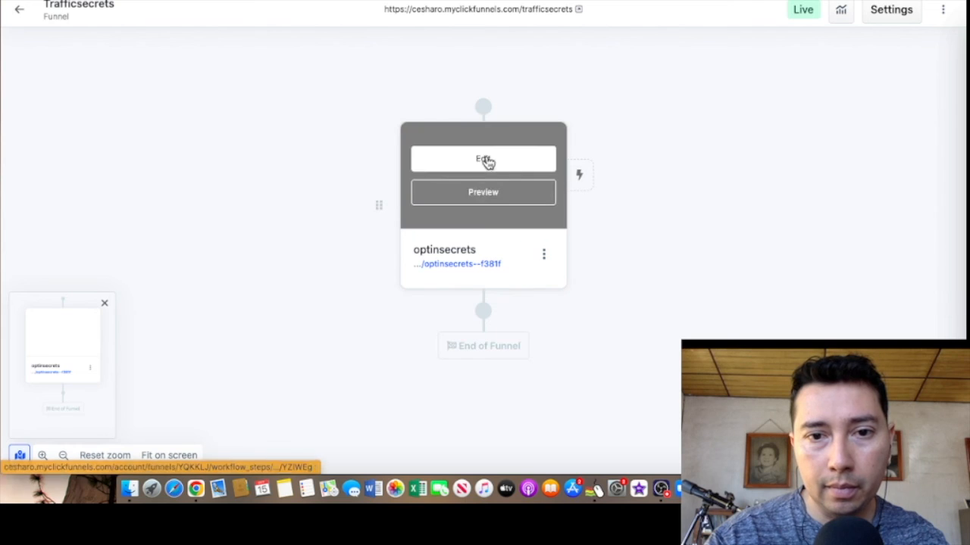
scroll(734, 204, "down", 2)
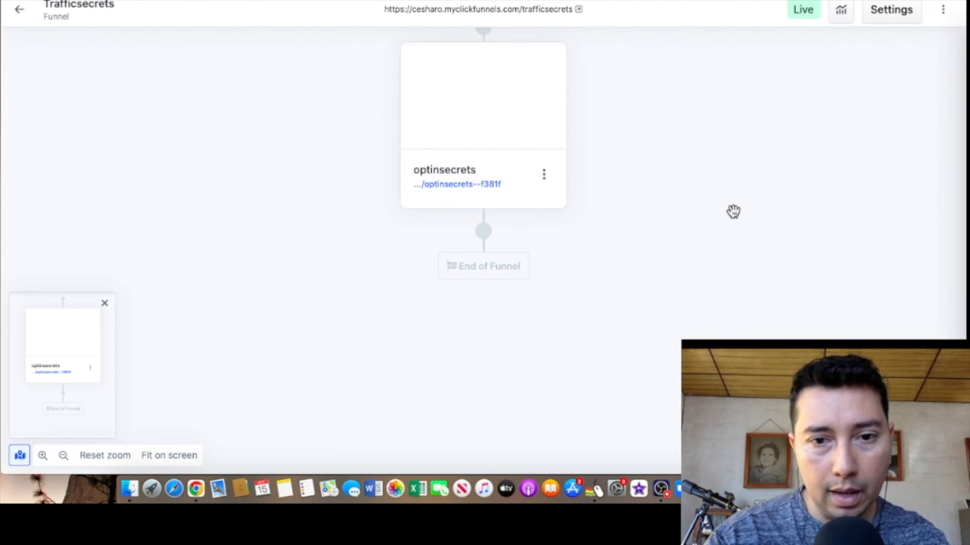
scroll(734, 210, "up", 4)
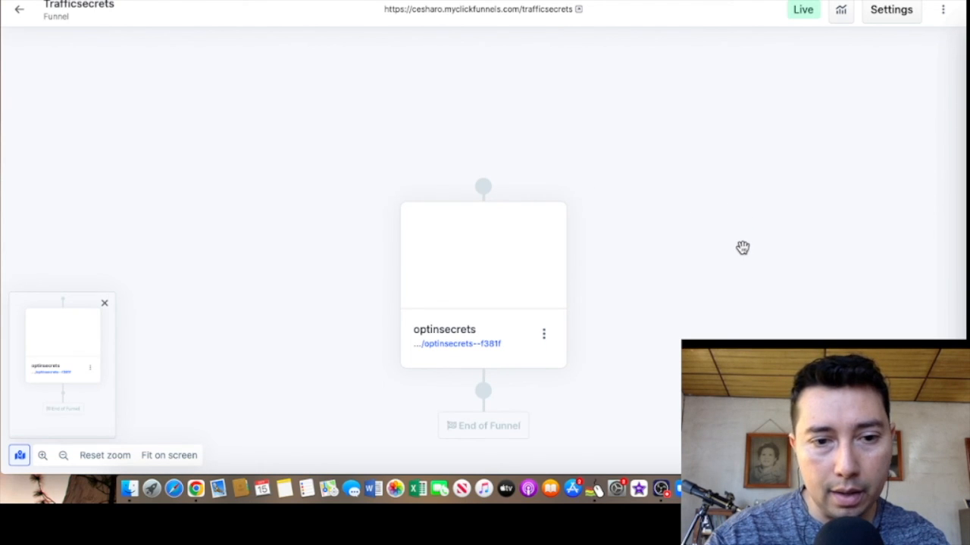
scroll(740, 245, "down", 3)
scroll(740, 244, "up", 3)
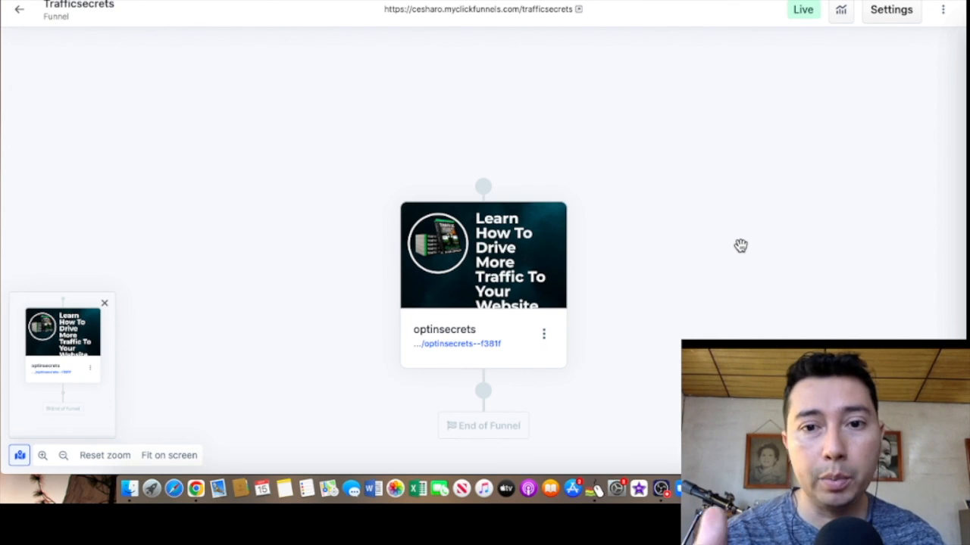
scroll(738, 247, "down", 4)
scroll(762, 262, "up", 4)
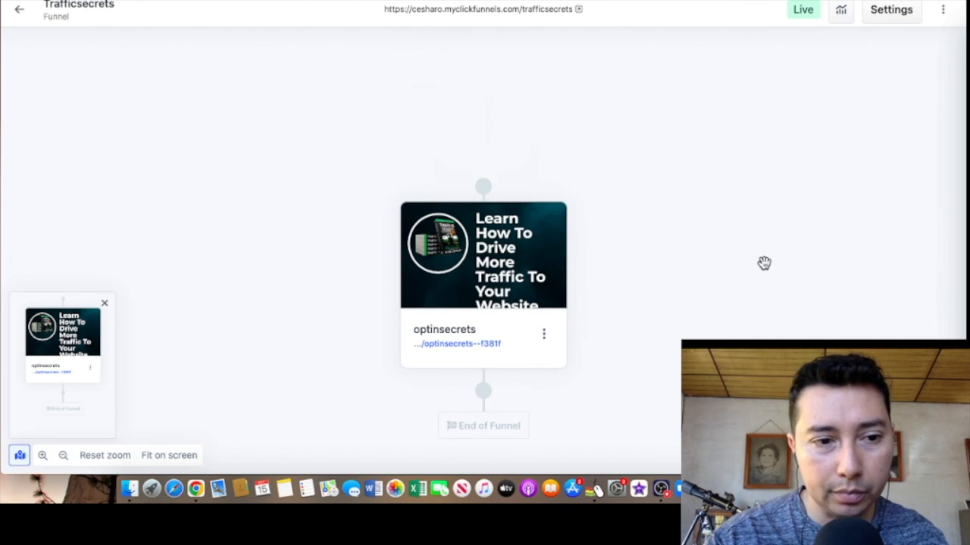
scroll(706, 203, "down", 4)
scroll(708, 209, "up", 4)
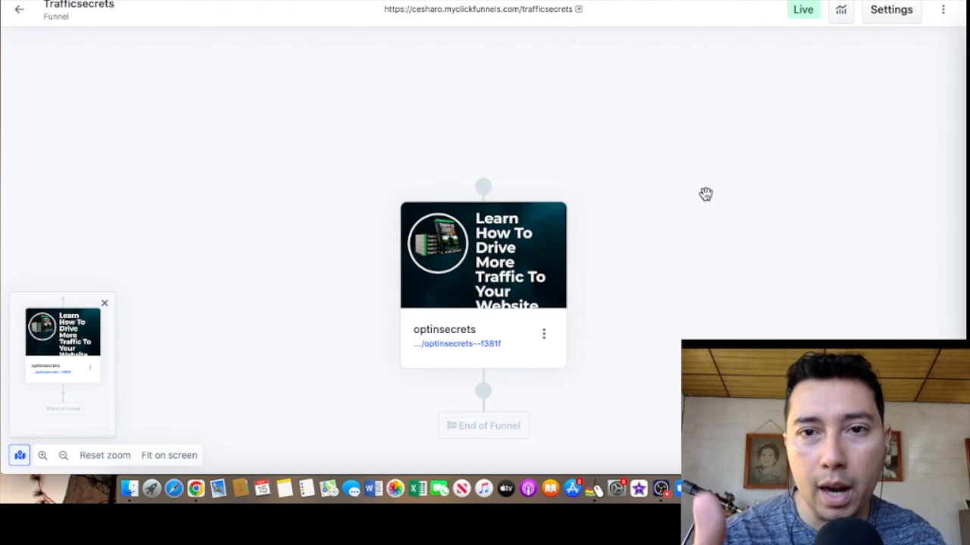
scroll(706, 195, "down", 3)
scroll(712, 196, "up", 3)
scroll(706, 197, "down", 3)
scroll(705, 199, "up", 3)
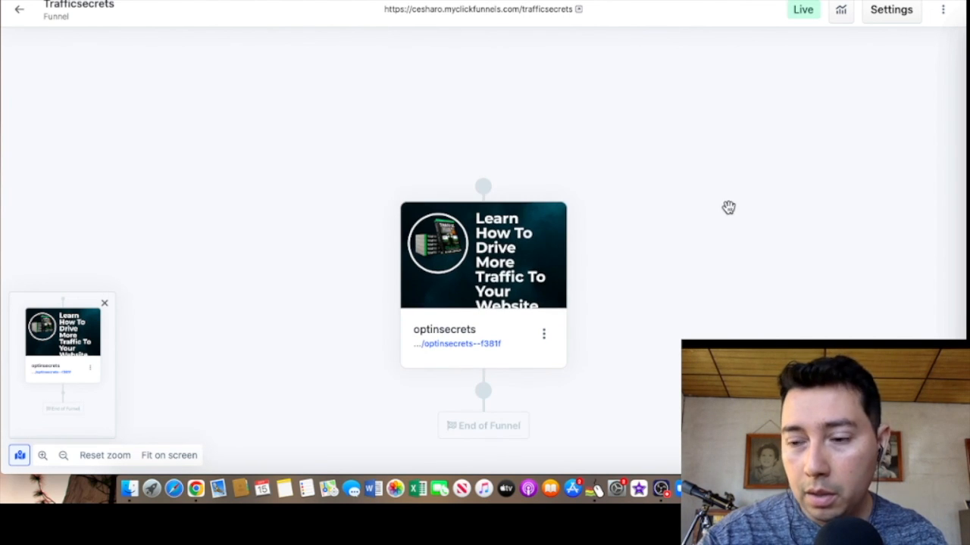